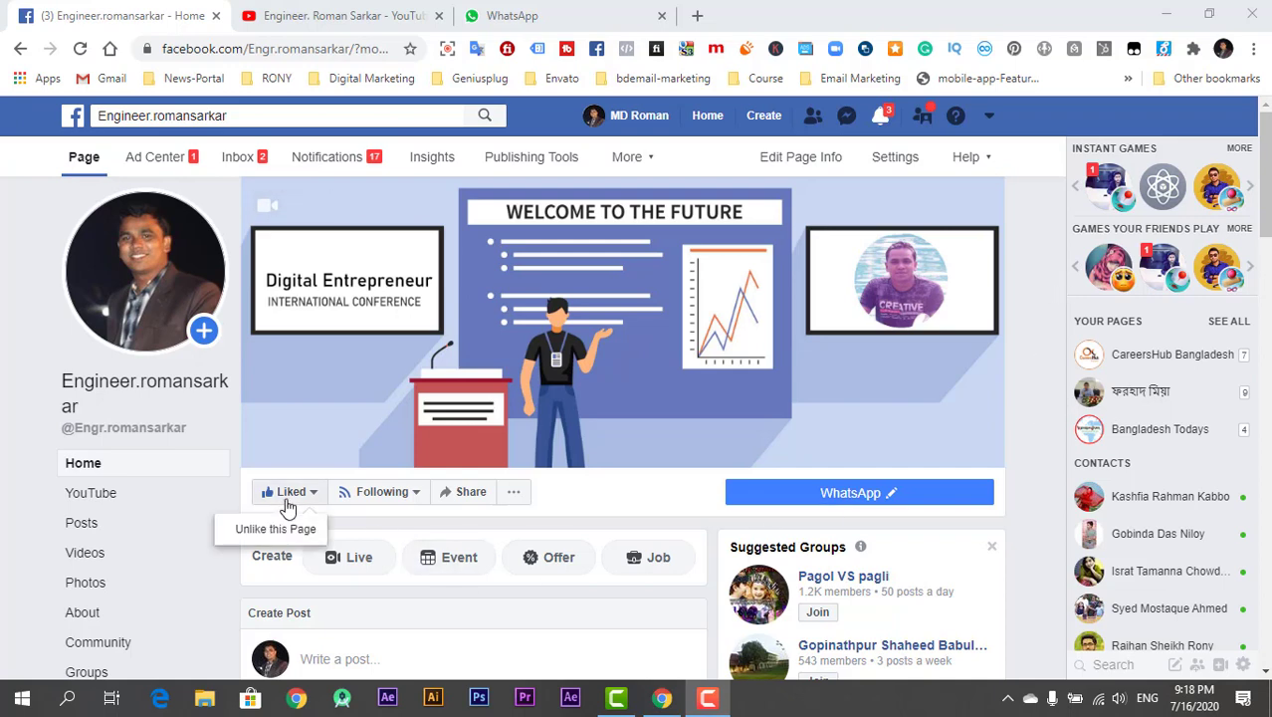
- Browse the uploaded videos on the open YouTube channel and return to the Facebook page
{"action": "left_click", "coordinate": [332, 16]}
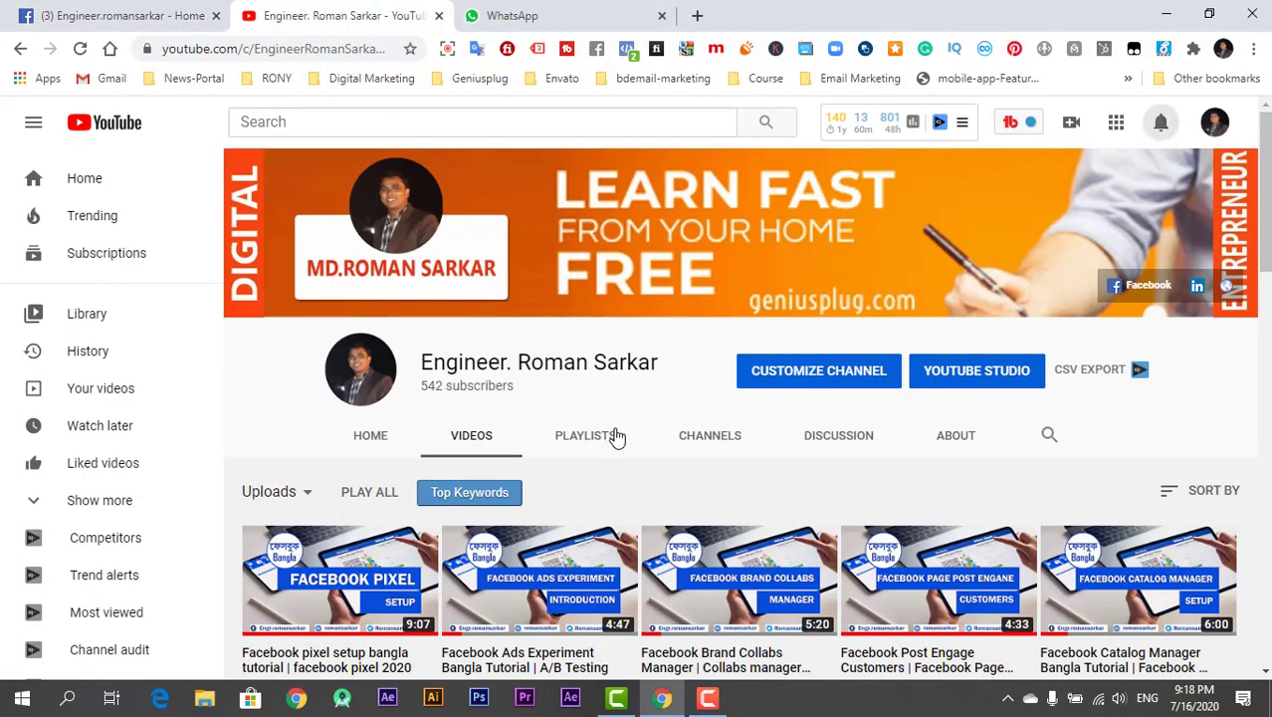
{"action": "scroll", "coordinate": [617, 436], "scroll_direction": "down", "scroll_amount": 5}
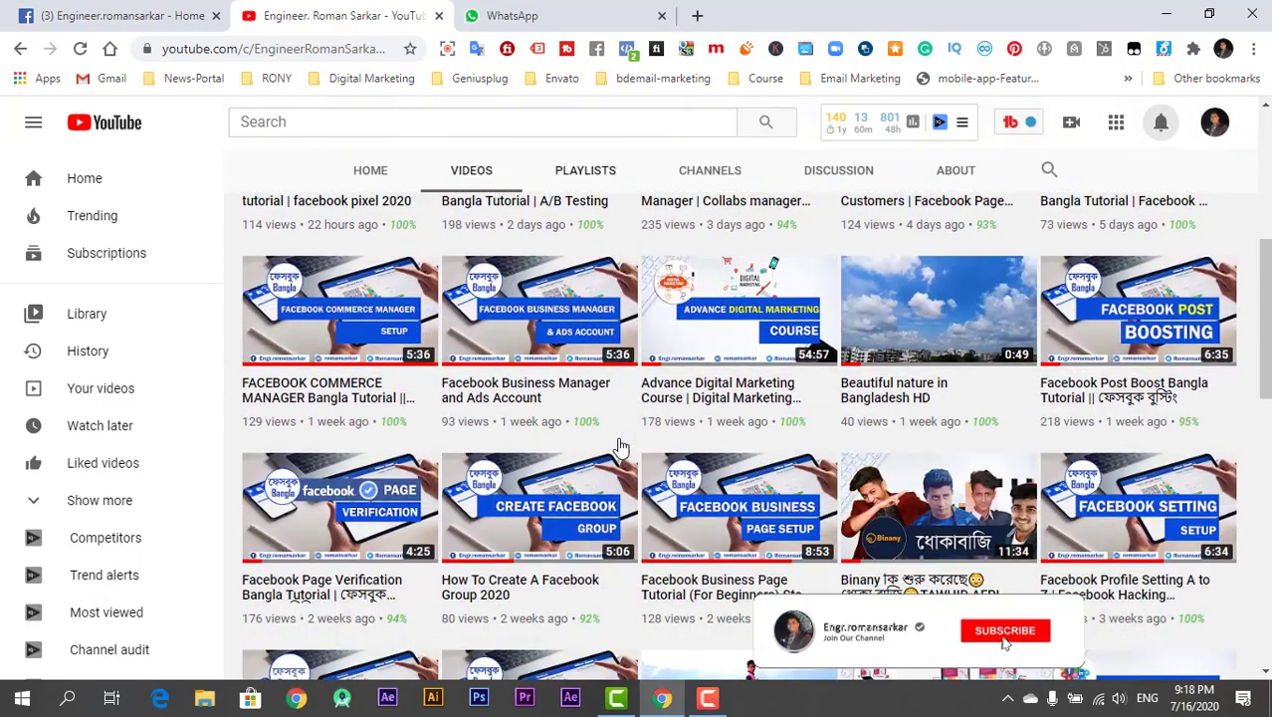
{"action": "scroll", "coordinate": [617, 445], "scroll_direction": "down", "scroll_amount": 9}
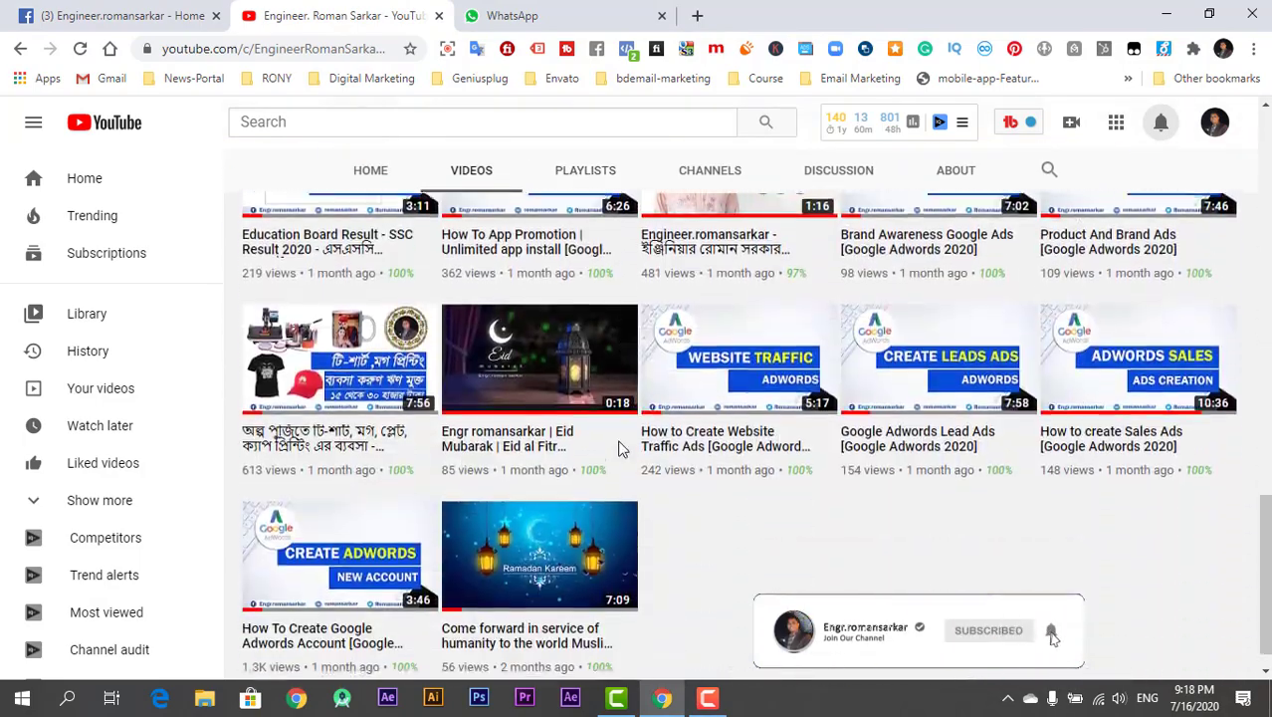
{"action": "scroll", "coordinate": [618, 449], "scroll_direction": "up", "scroll_amount": 13}
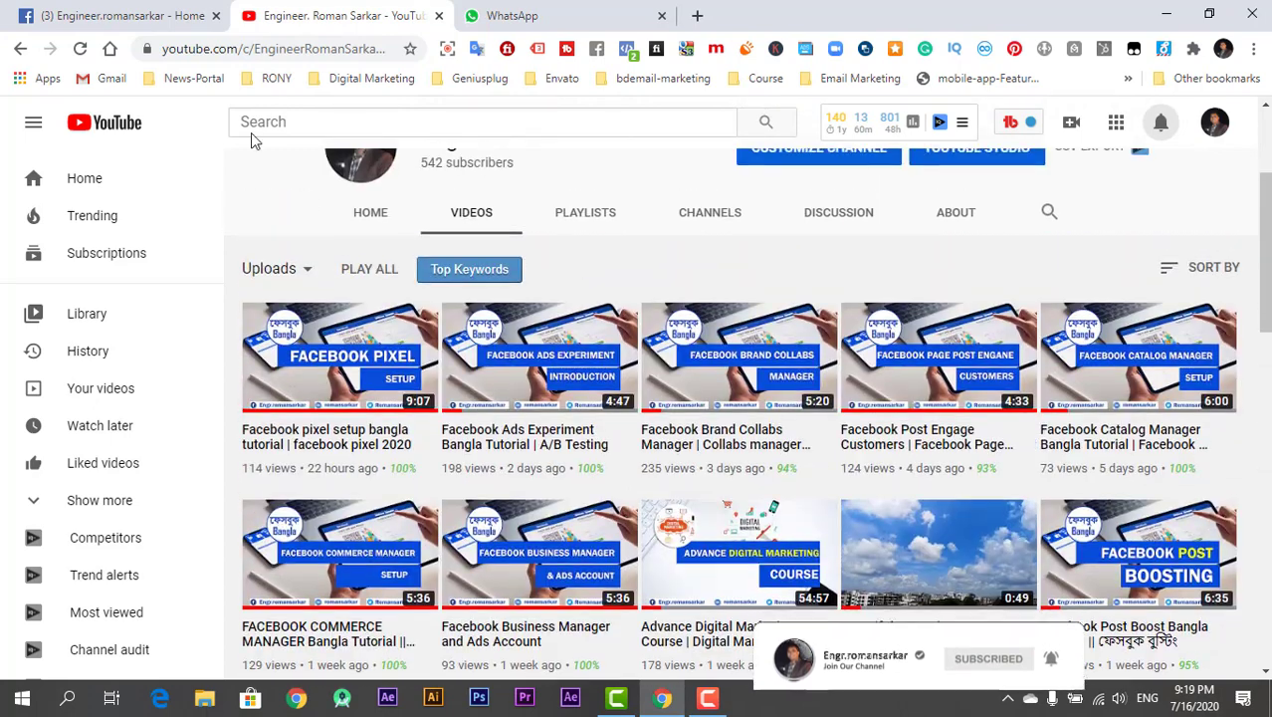
{"action": "left_click", "coordinate": [132, 17]}
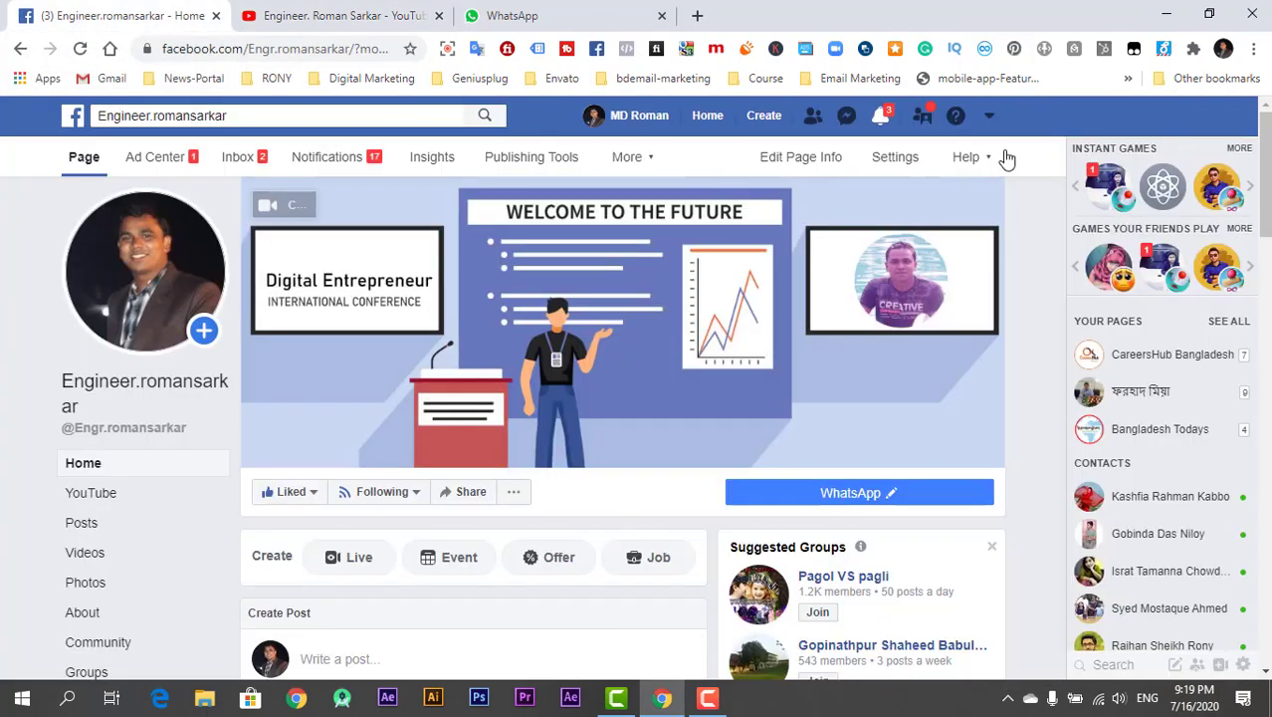
- Go to the Facebook ads management area and open its Audiences page
{"action": "left_click", "coordinate": [988, 117]}
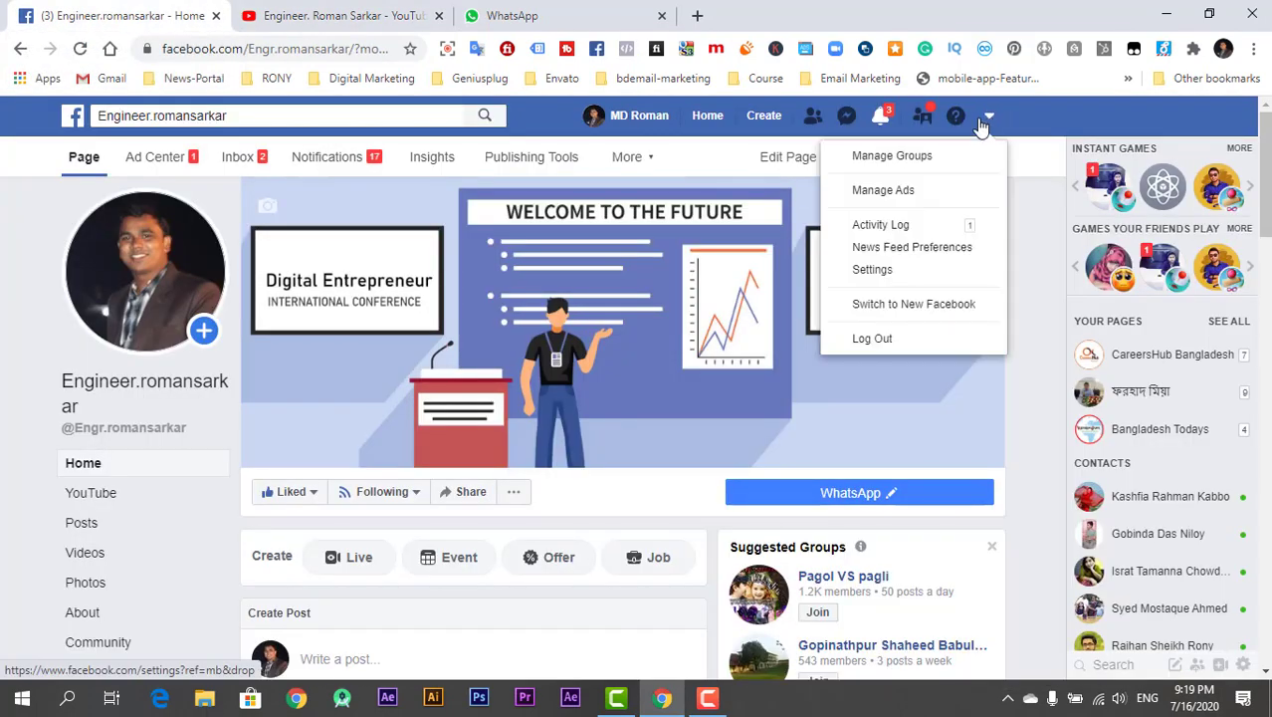
{"action": "left_click", "coordinate": [883, 190]}
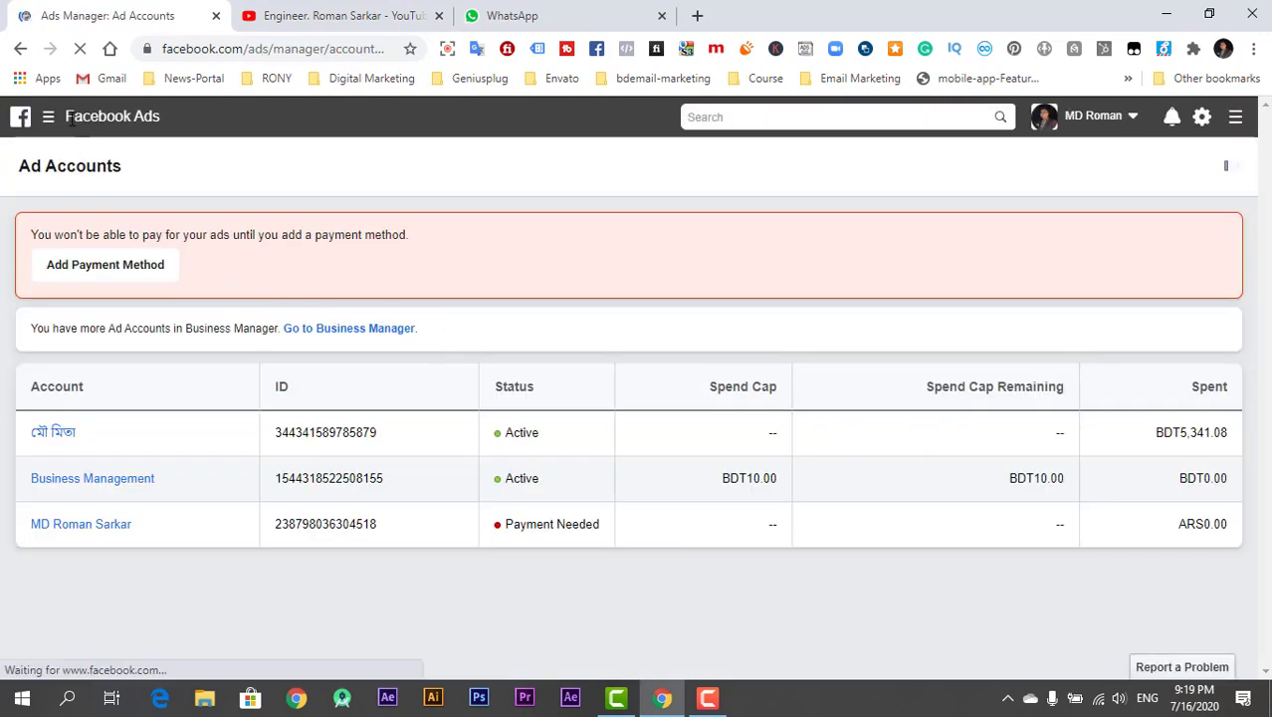
{"action": "left_click", "coordinate": [92, 119]}
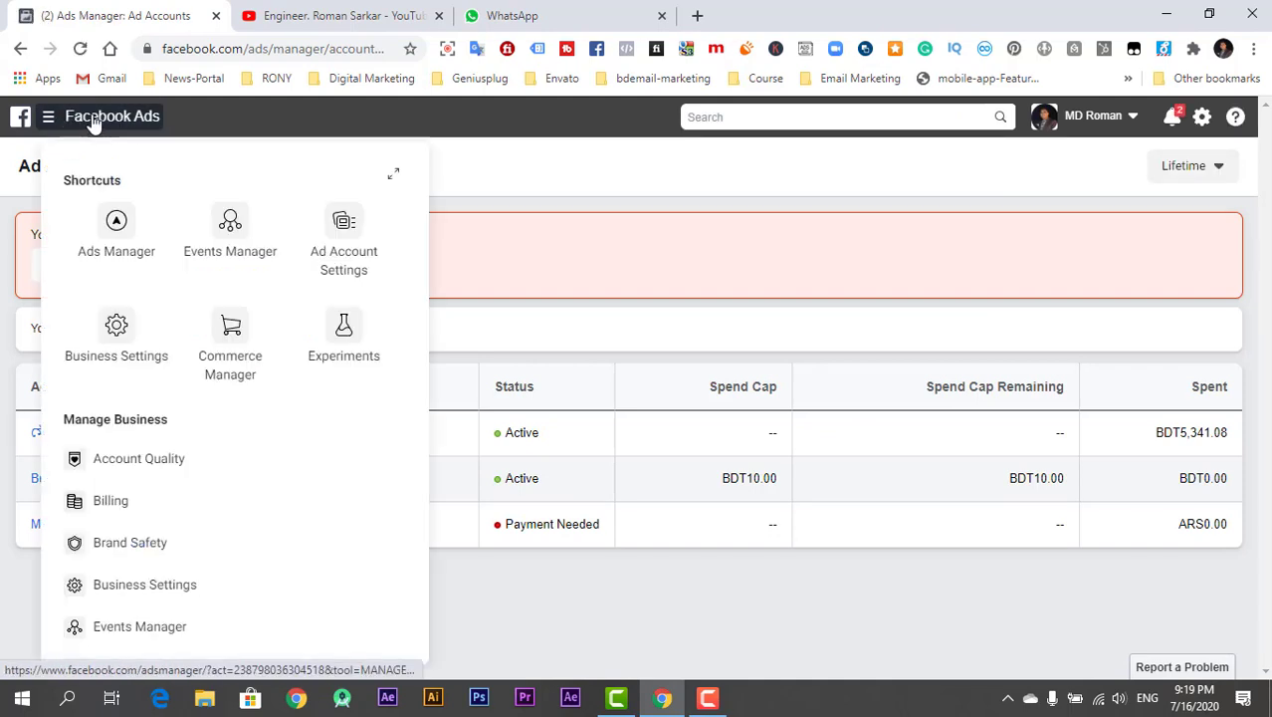
{"action": "scroll", "coordinate": [152, 438], "scroll_direction": "down", "scroll_amount": 4}
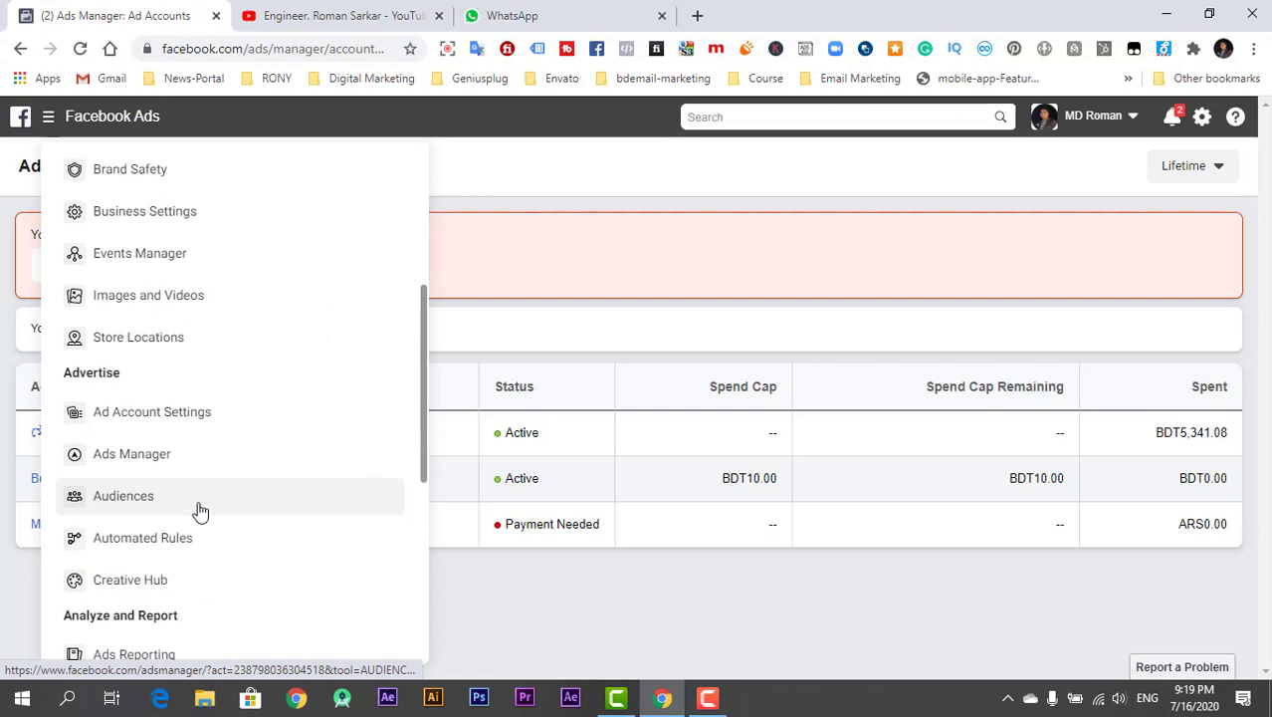
{"action": "left_click", "coordinate": [206, 513]}
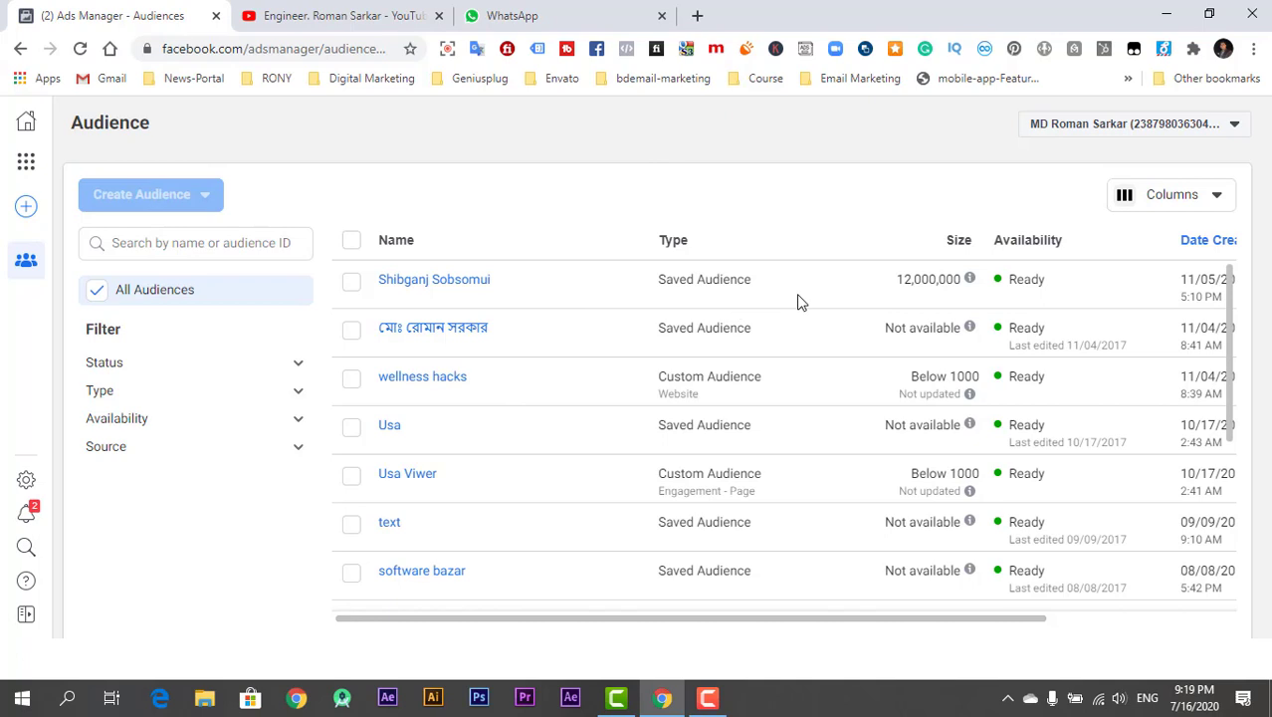
- Switch the Audience page to the ad account listed just above the Edu Abroad Consultancy group
{"action": "left_click", "coordinate": [1104, 128]}
{"action": "scroll", "coordinate": [1040, 428], "scroll_direction": "down", "scroll_amount": 1}
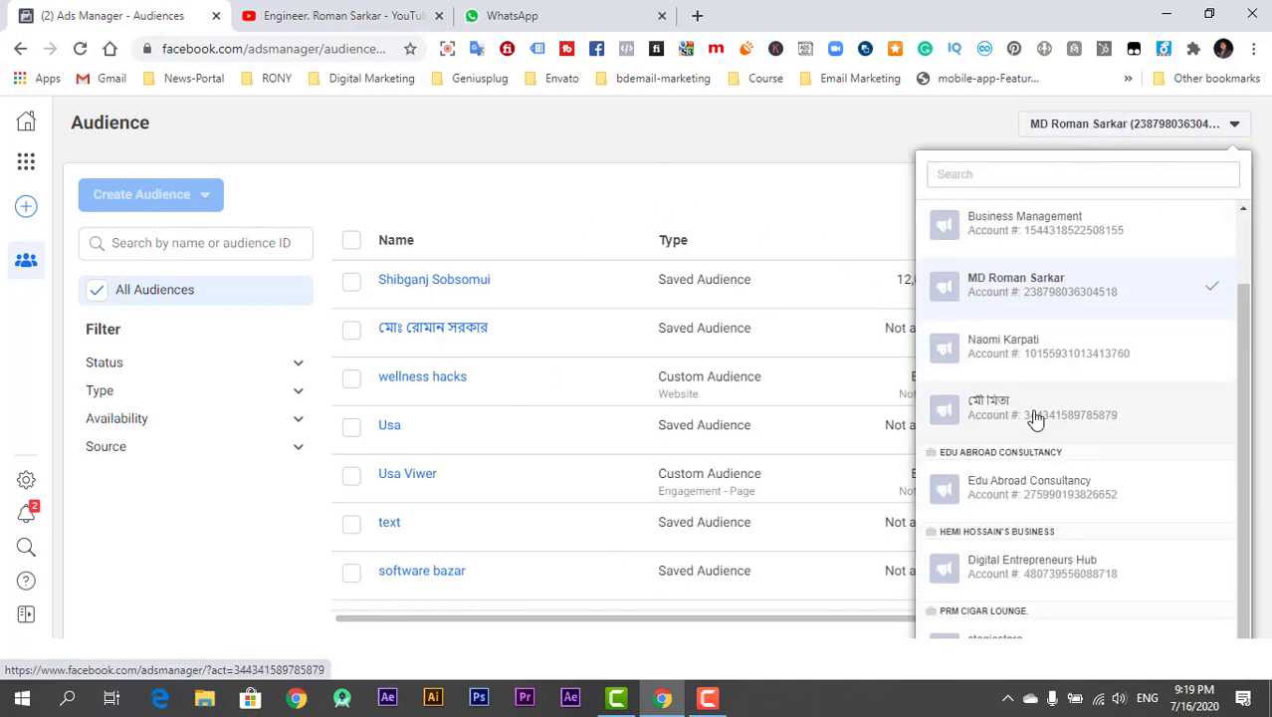
{"action": "left_click", "coordinate": [1035, 418]}
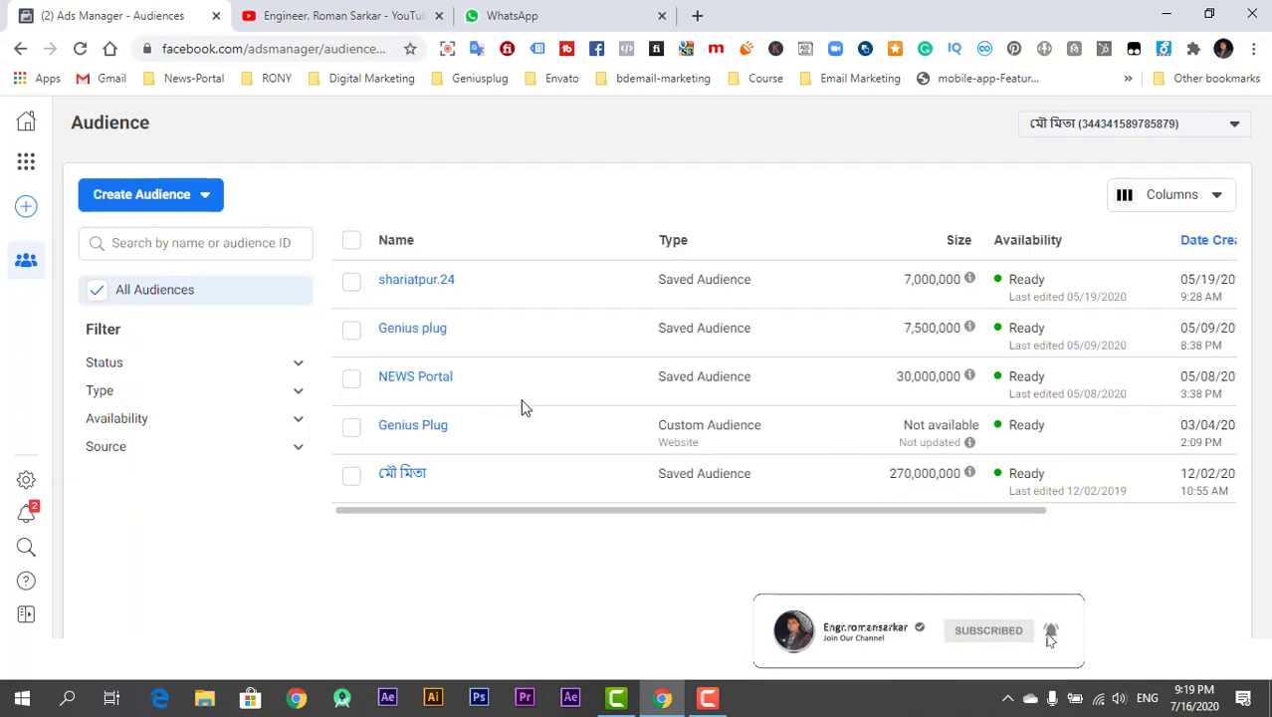
- Start creating a custom audience that uses Website as its source
{"action": "left_click", "coordinate": [137, 199]}
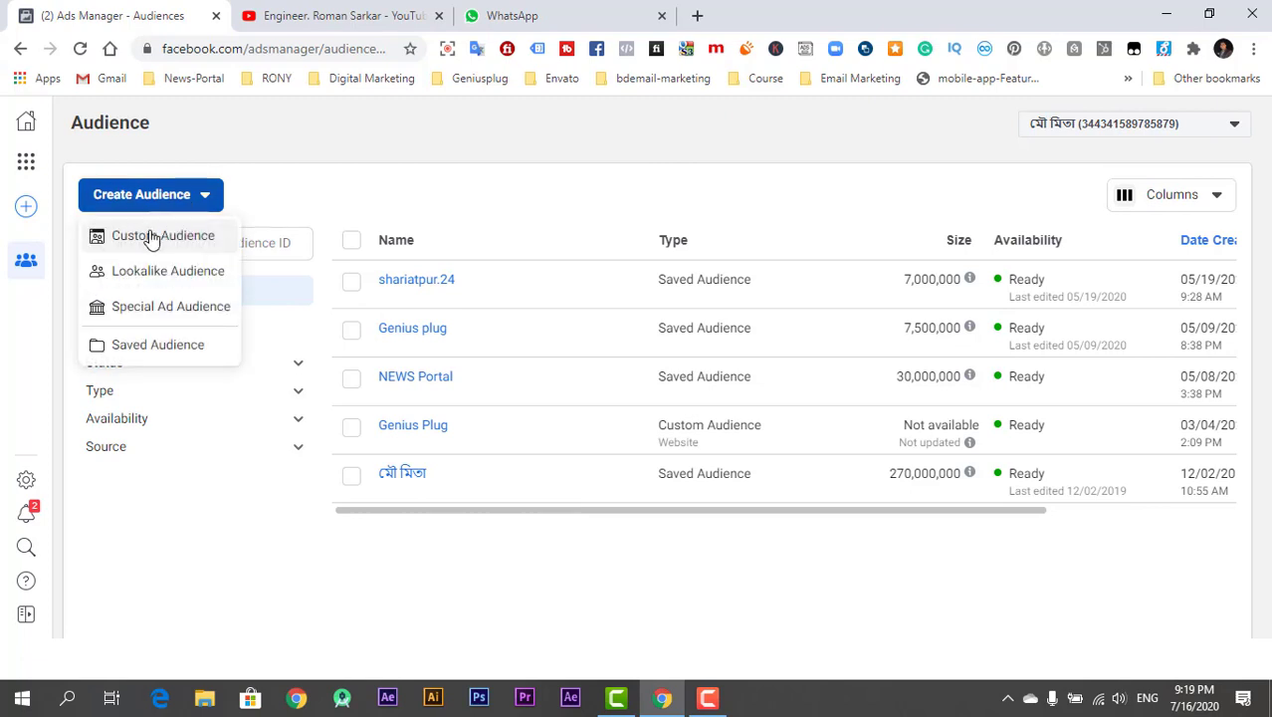
{"action": "left_click", "coordinate": [145, 239]}
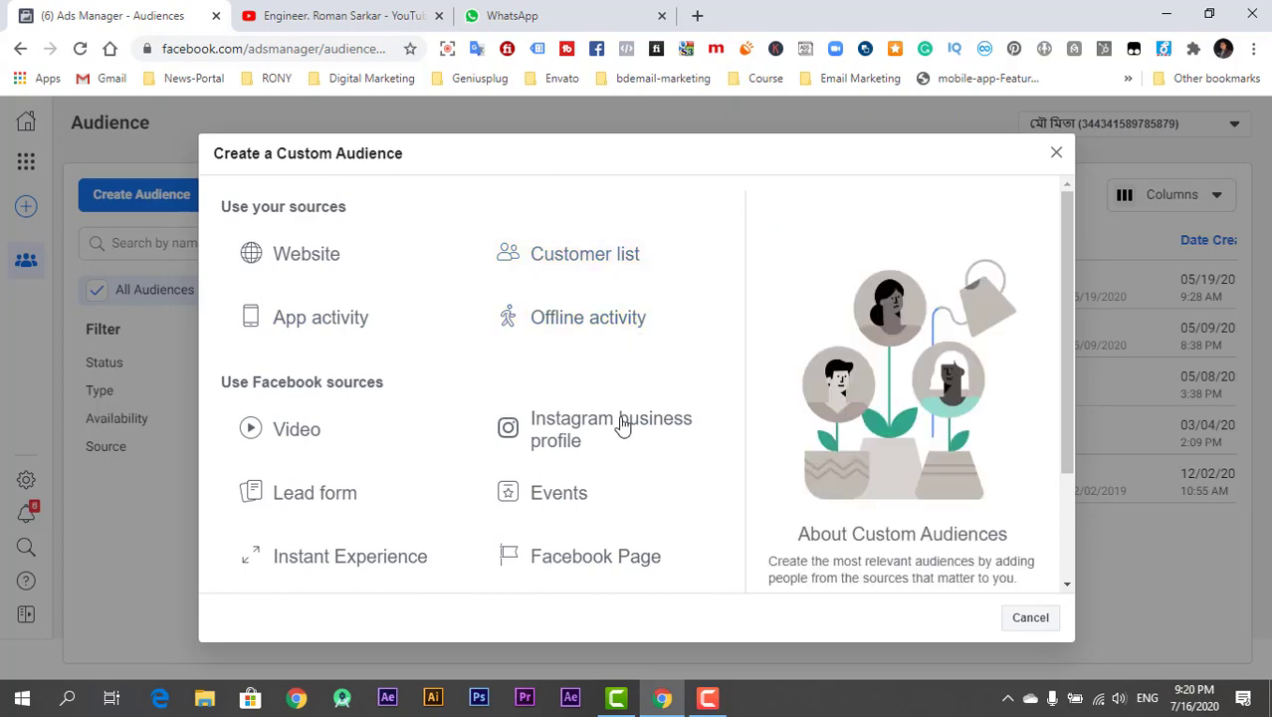
{"action": "scroll", "coordinate": [593, 492], "scroll_direction": "down", "scroll_amount": 1}
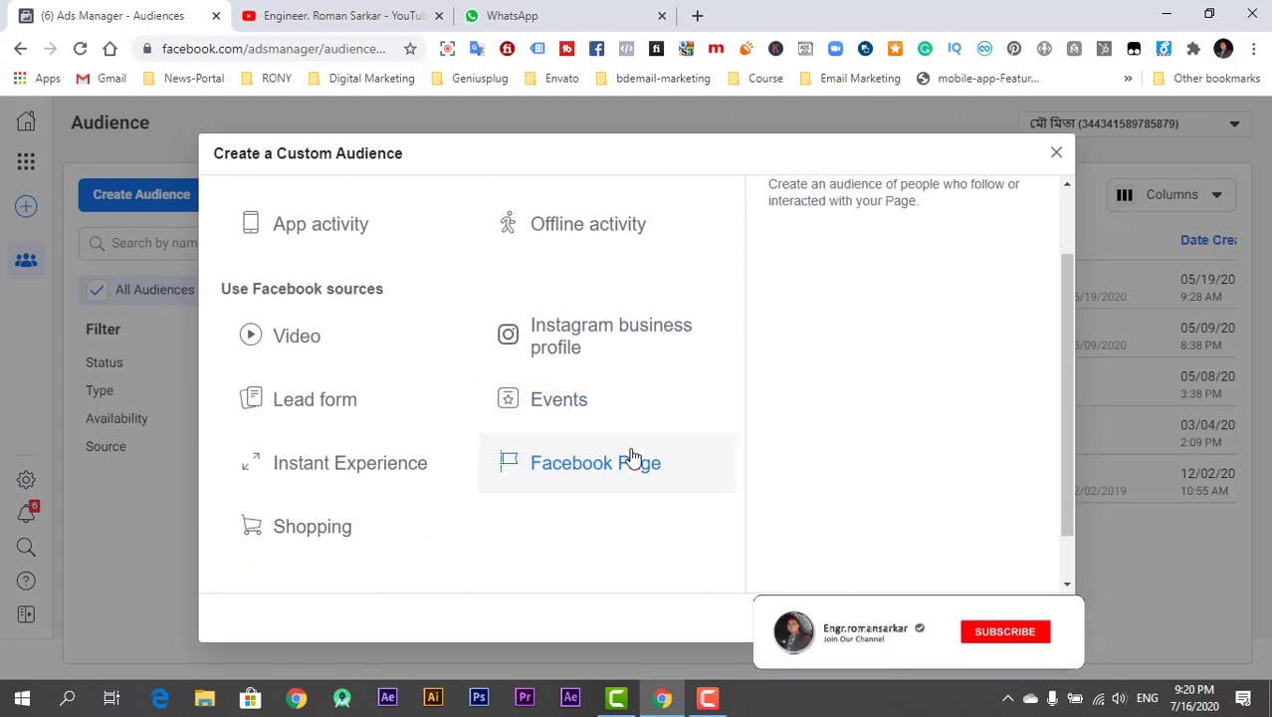
{"action": "scroll", "coordinate": [624, 501], "scroll_direction": "up", "scroll_amount": 1}
{"action": "scroll", "coordinate": [622, 496], "scroll_direction": "down", "scroll_amount": 1}
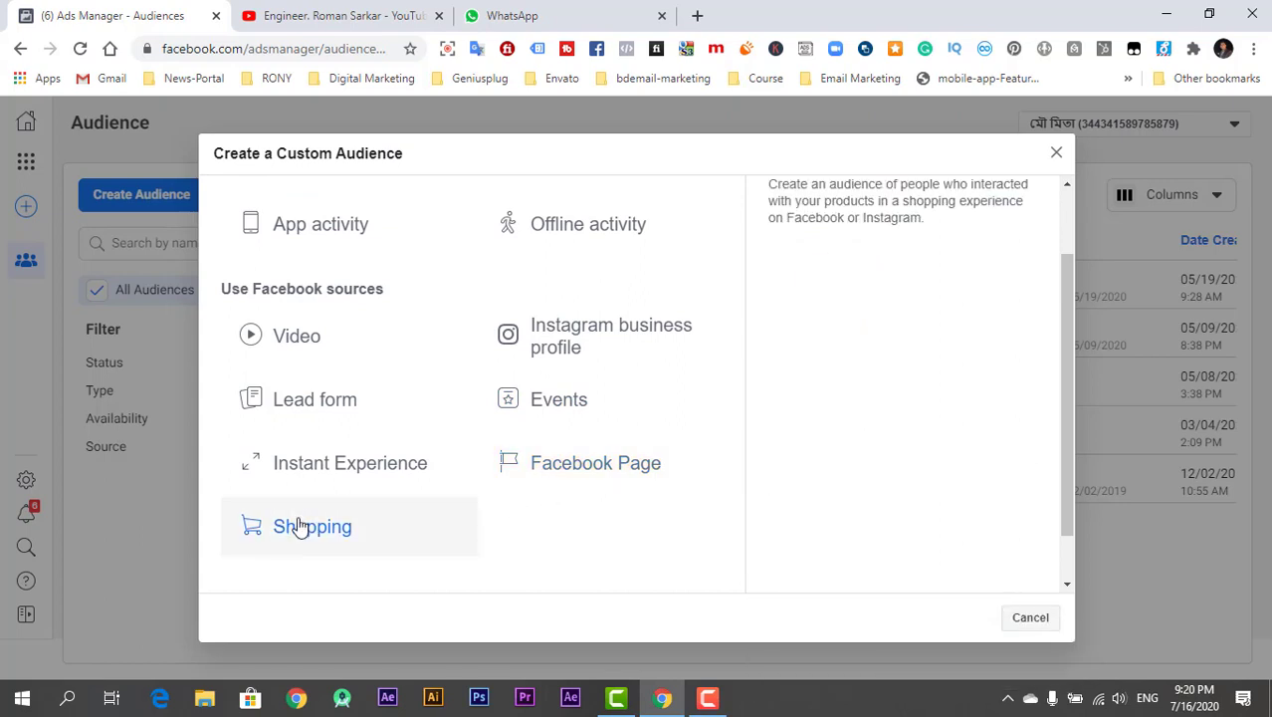
{"action": "scroll", "coordinate": [300, 528], "scroll_direction": "up", "scroll_amount": 1}
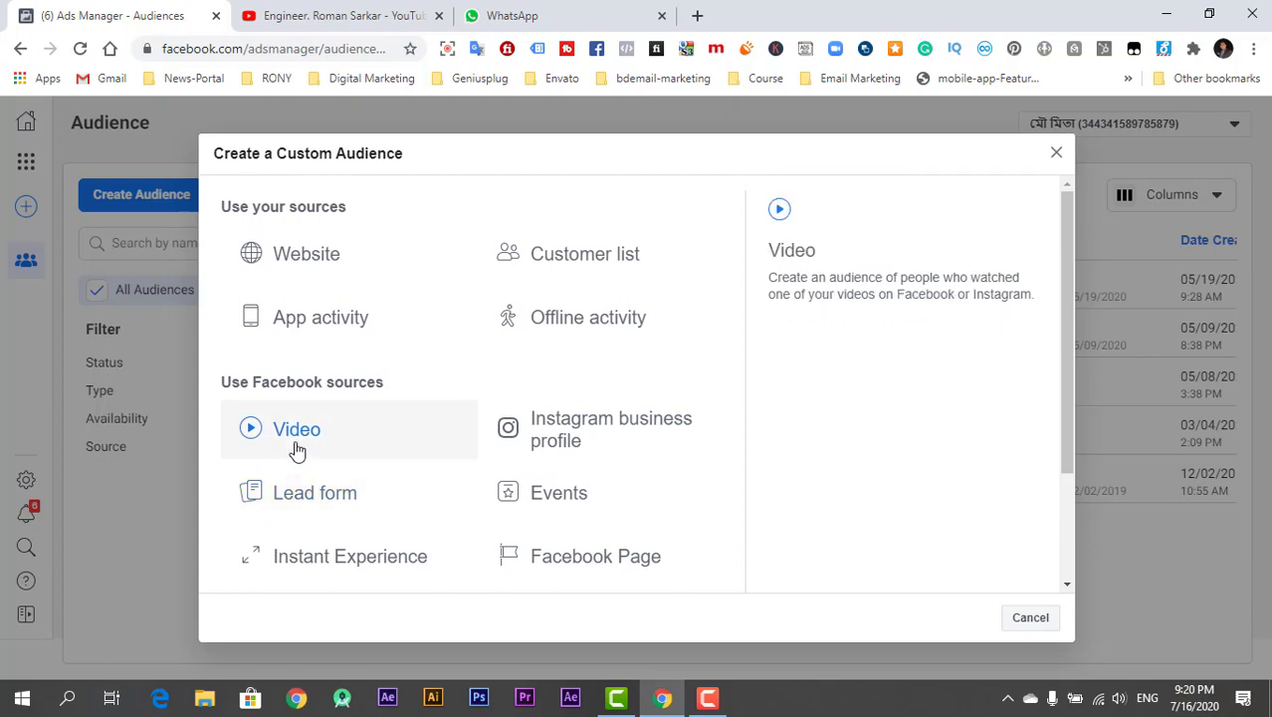
{"action": "left_click", "coordinate": [294, 262]}
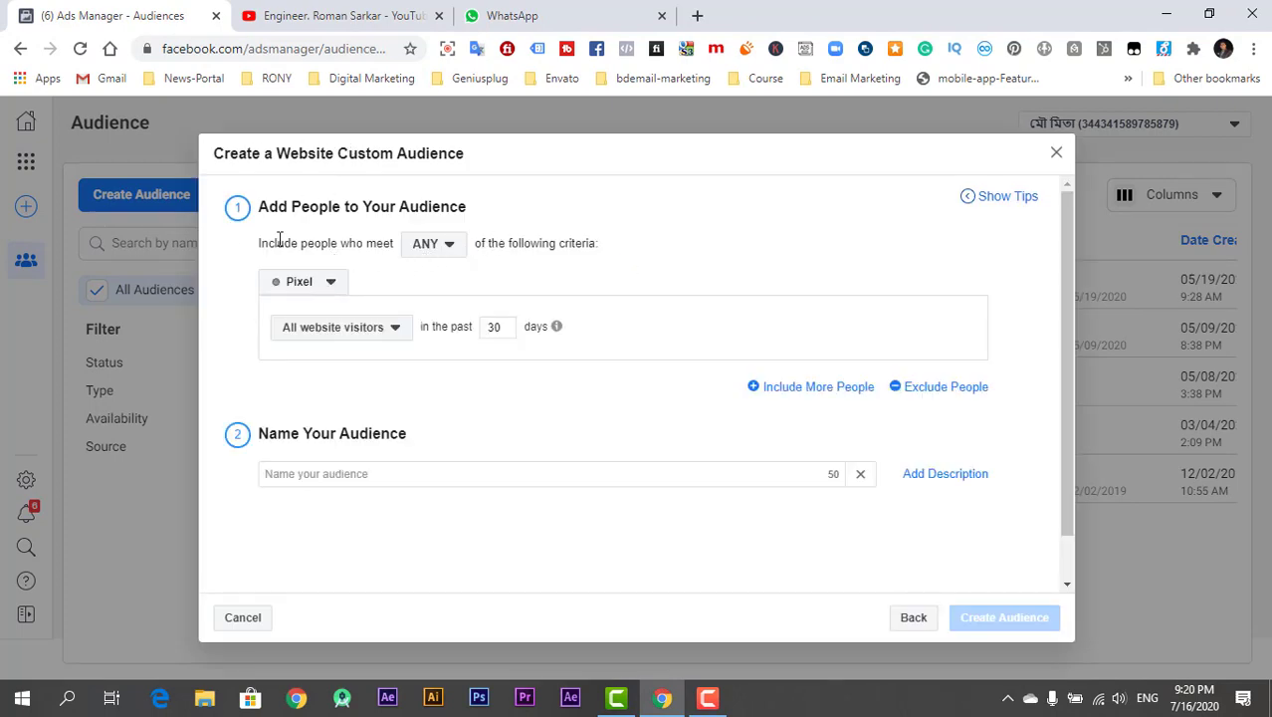
- Choose the existing Pixel as the tracking source for the website audience
{"action": "left_click", "coordinate": [330, 283]}
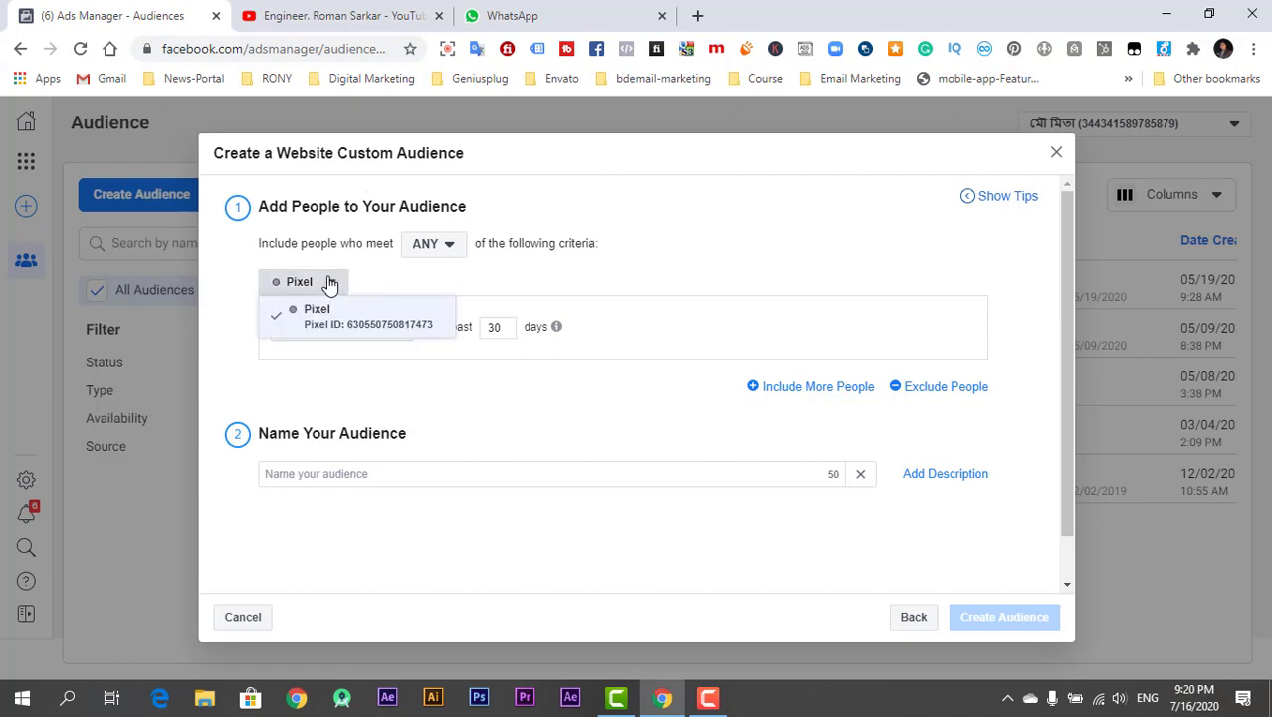
{"action": "left_click", "coordinate": [406, 329]}
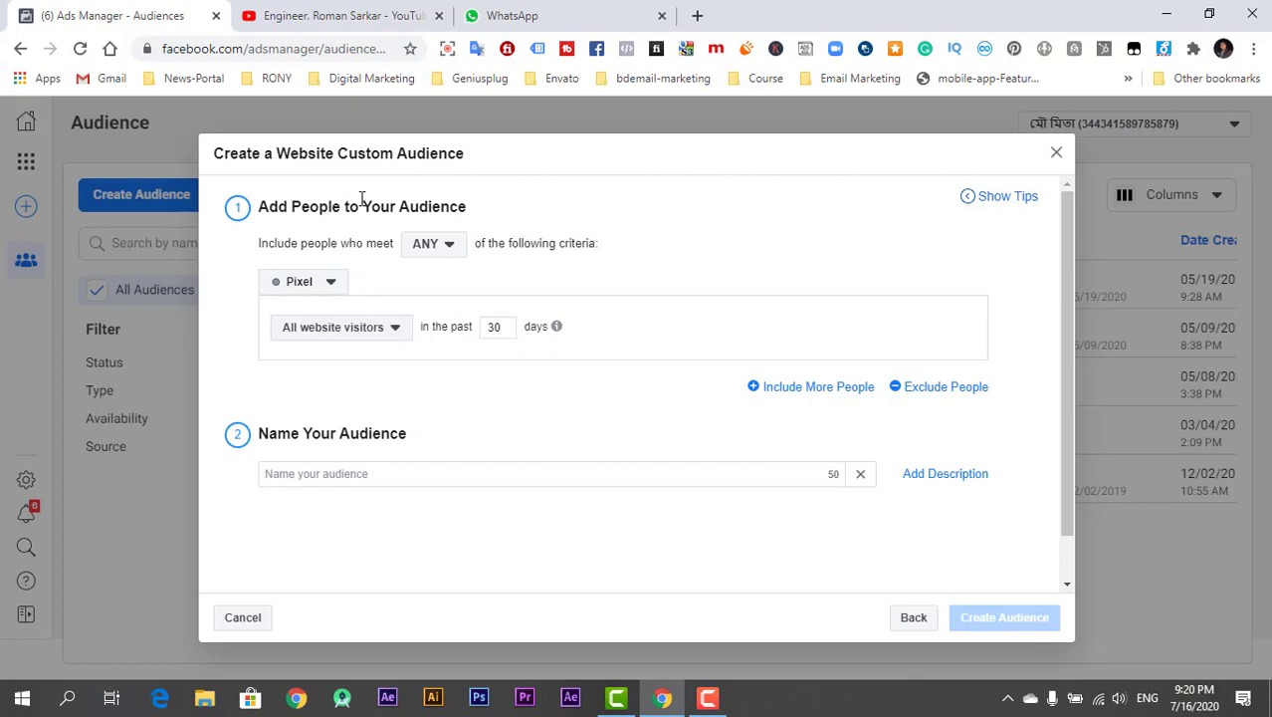
{"action": "left_click", "coordinate": [299, 284]}
{"action": "left_click", "coordinate": [390, 310]}
- Include people who visited specific web pages and add the YouTube channel's videos page address as a URL value
{"action": "left_click", "coordinate": [339, 331]}
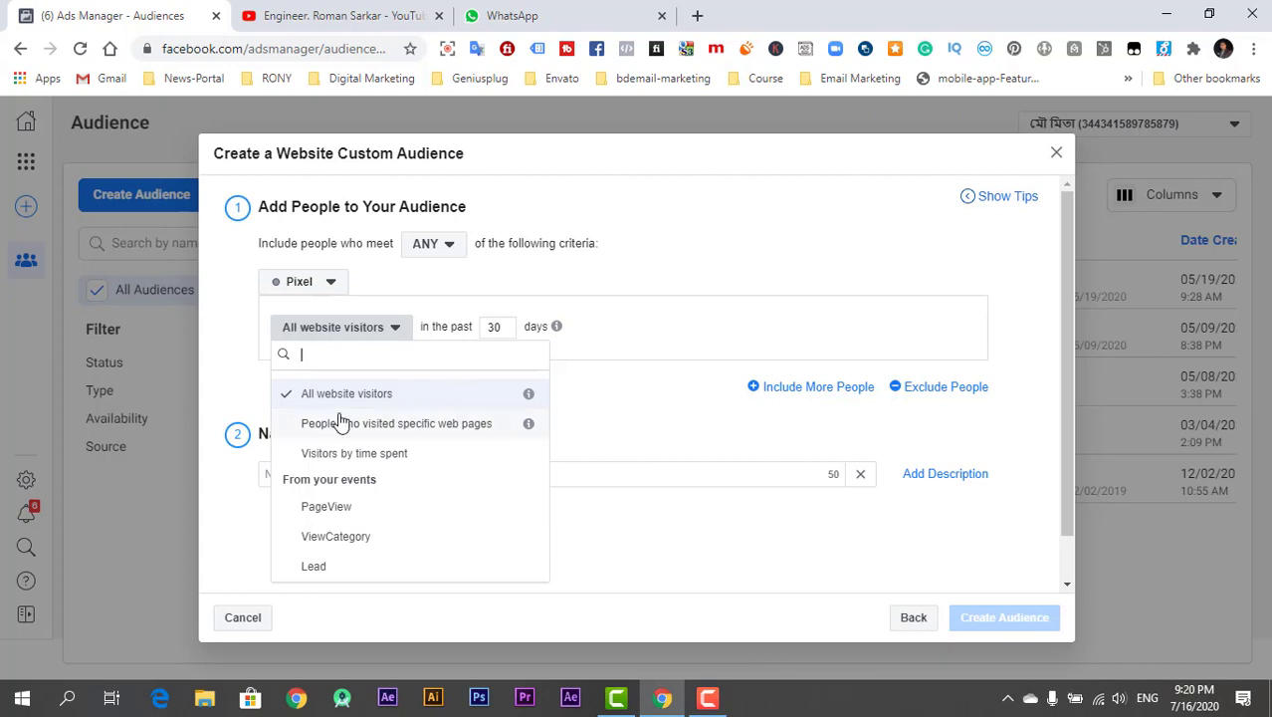
{"action": "left_click", "coordinate": [484, 432]}
{"action": "left_click", "coordinate": [382, 390]}
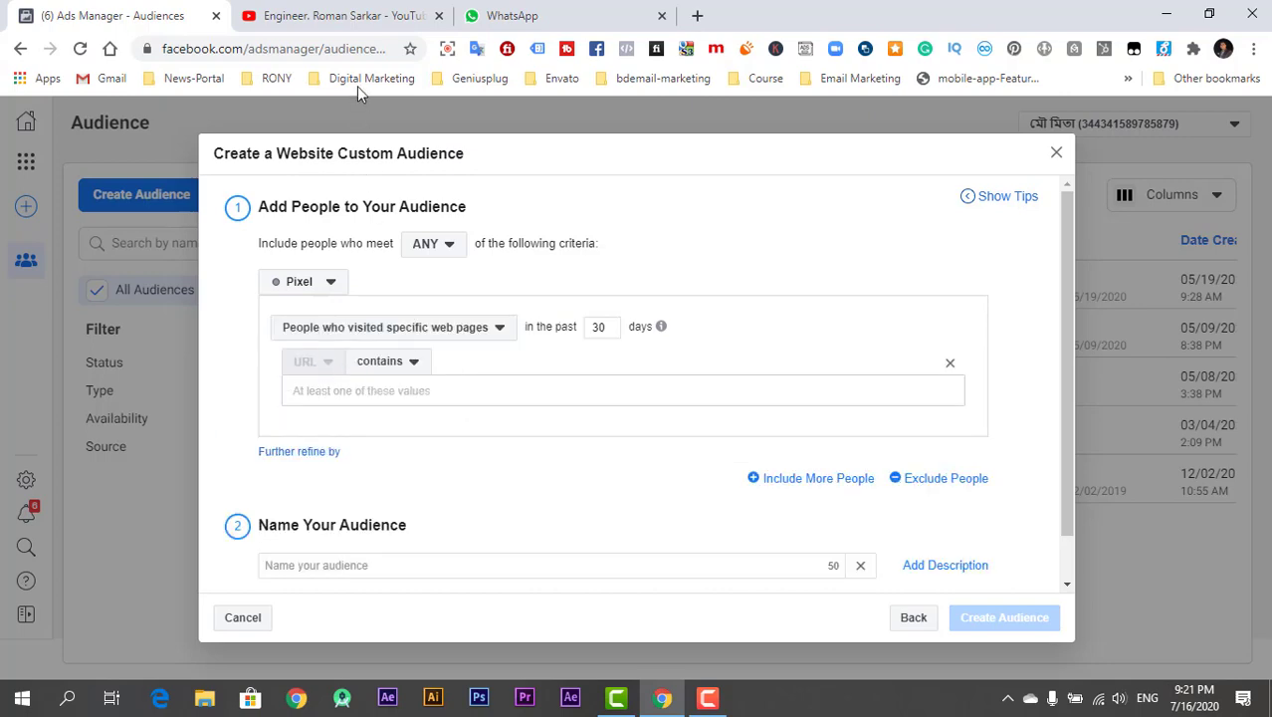
{"action": "left_click", "coordinate": [334, 15]}
{"action": "left_click", "coordinate": [277, 50]}
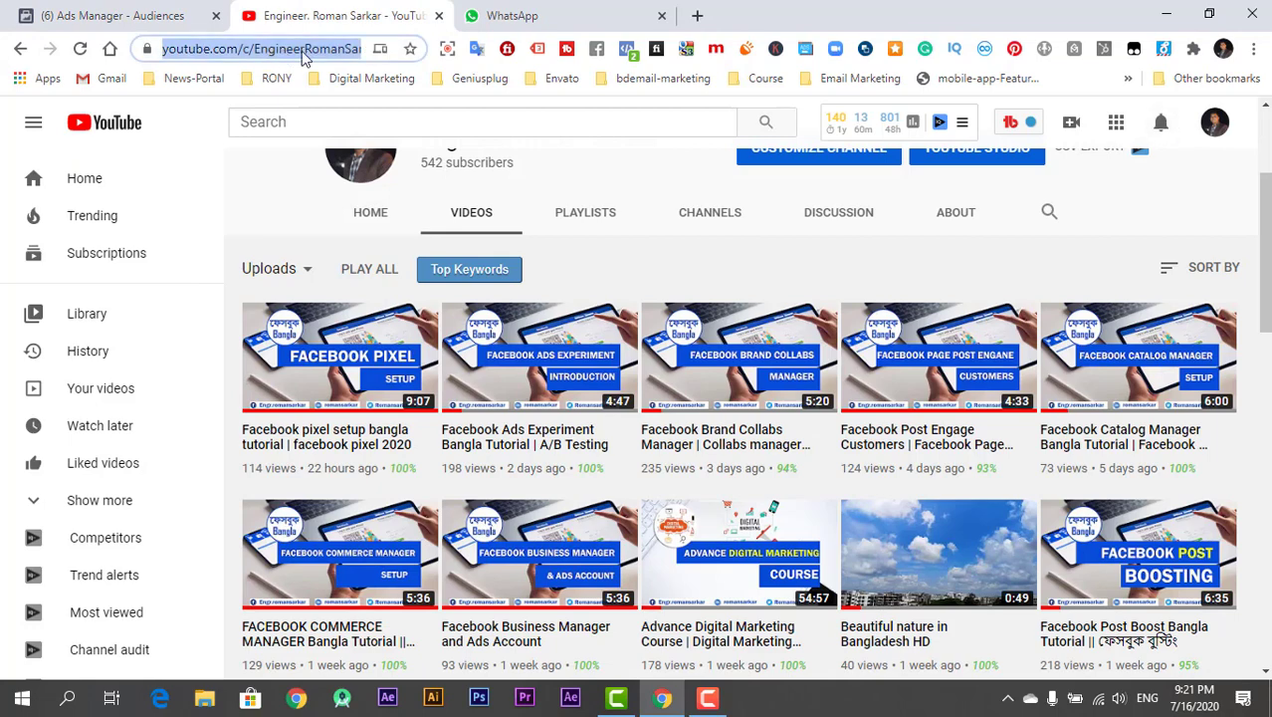
{"action": "left_click", "coordinate": [149, 15]}
{"action": "key", "text": "ctrl+v"}
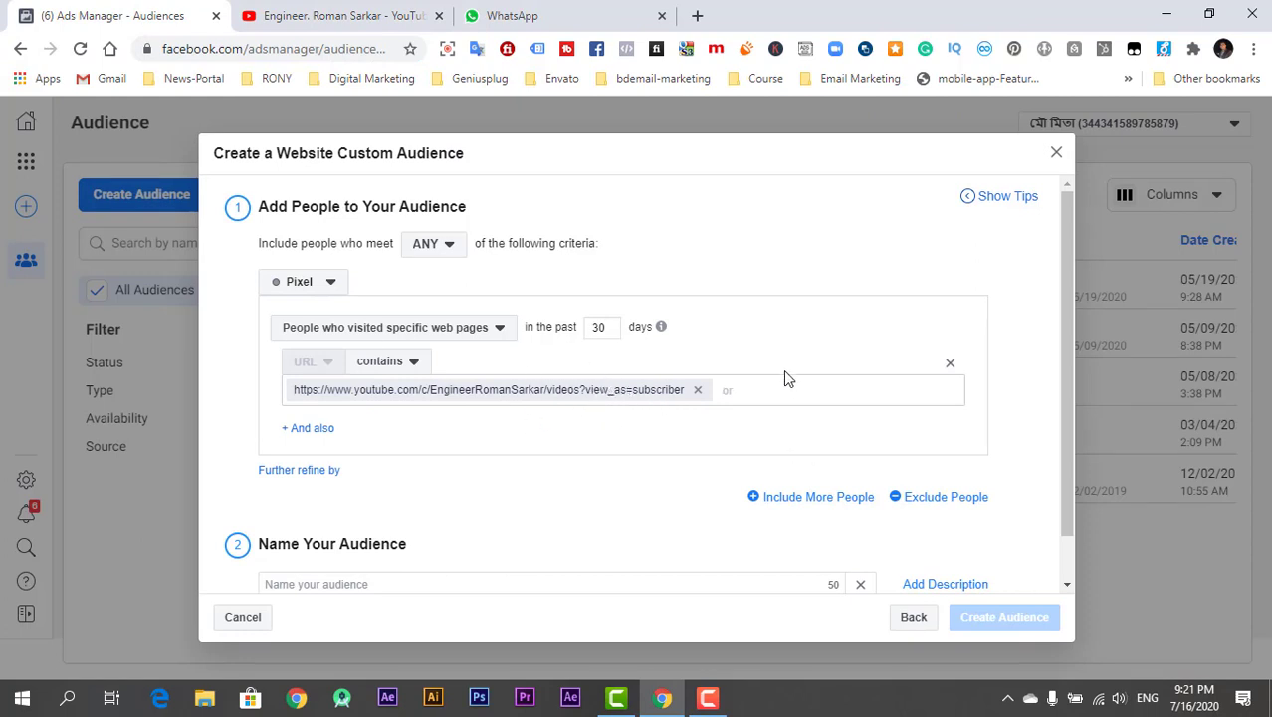
{"action": "left_click", "coordinate": [696, 15]}
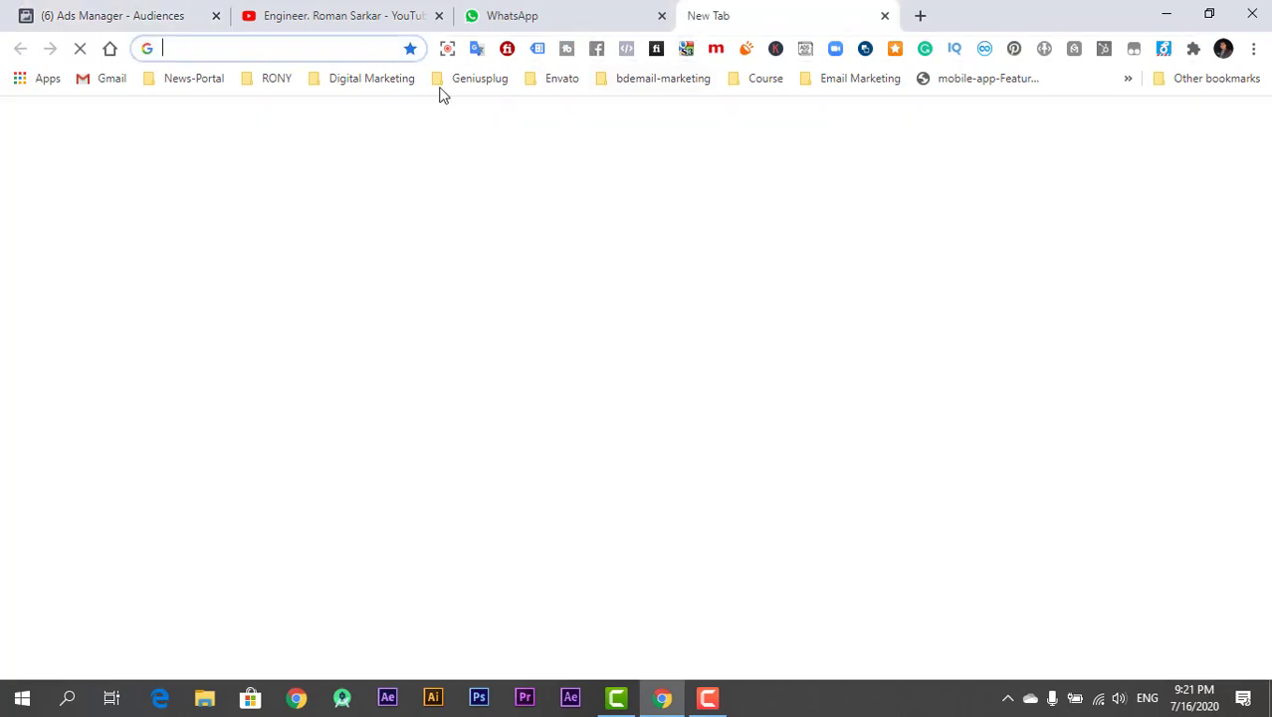
{"action": "type", "text": "geniusplug.com"}
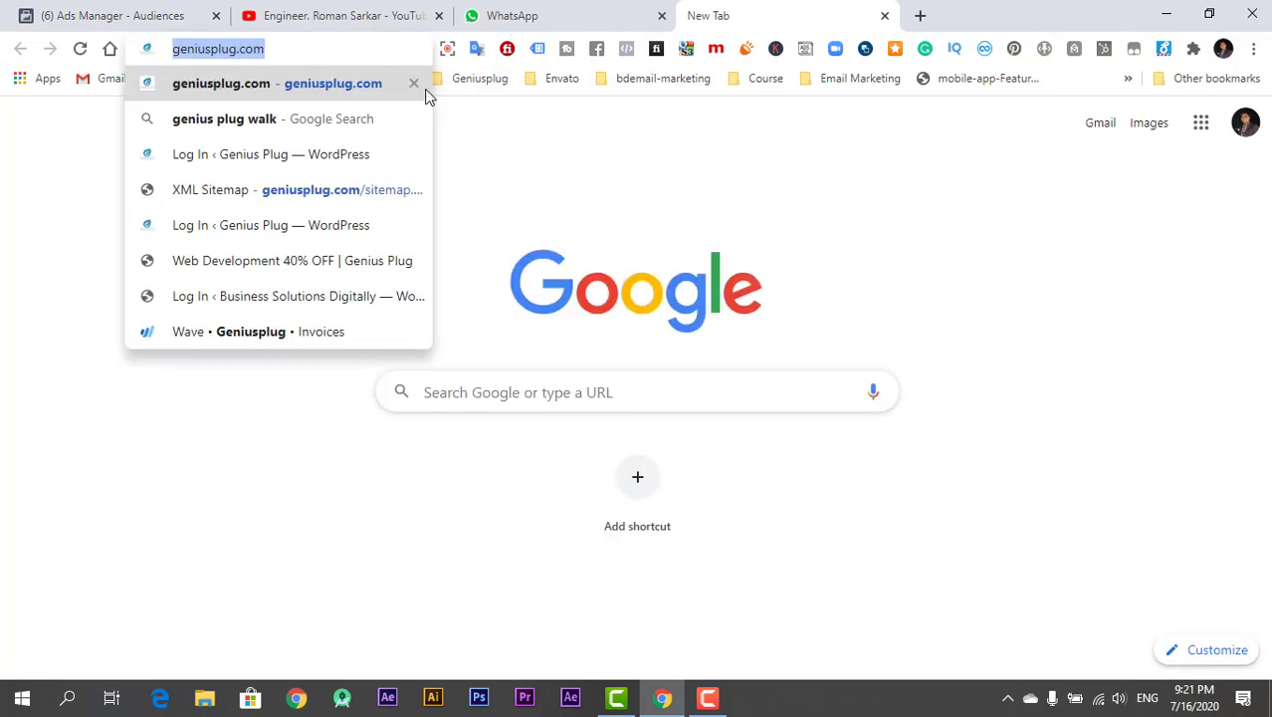
{"action": "left_click", "coordinate": [176, 8]}
{"action": "key", "text": "ctrl+v"}
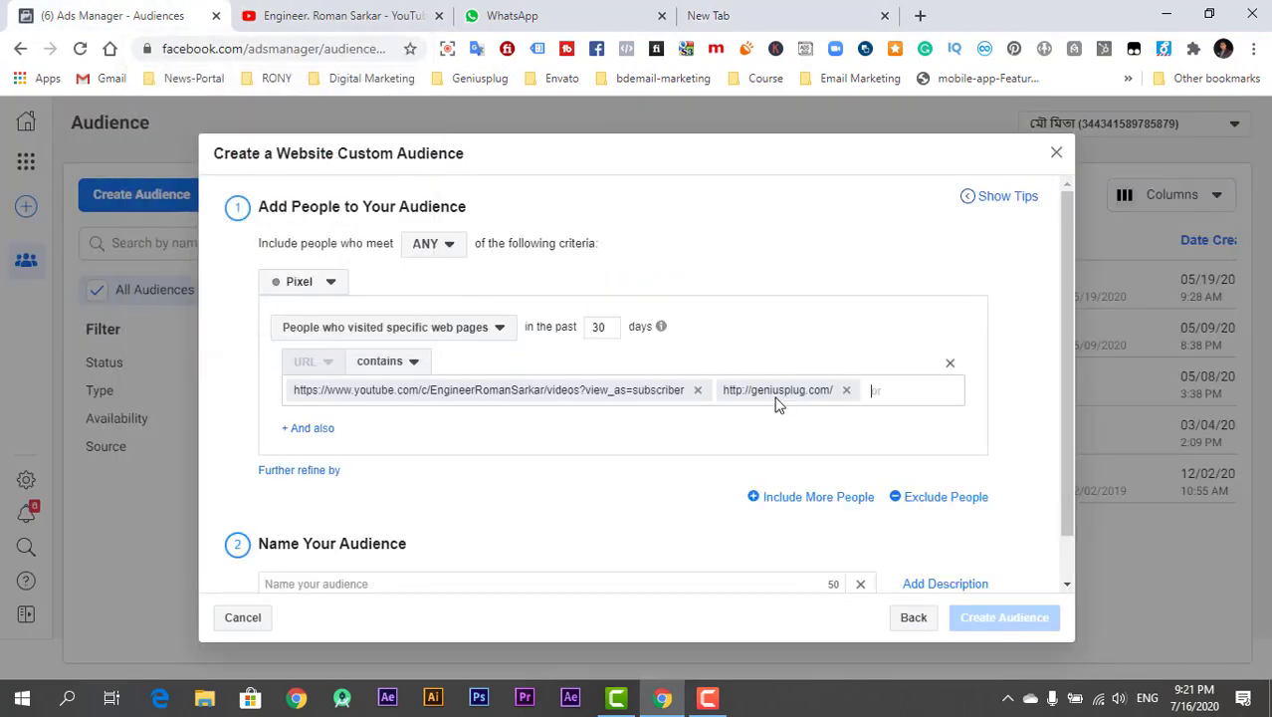
{"action": "scroll", "coordinate": [762, 411], "scroll_direction": "down", "scroll_amount": 1}
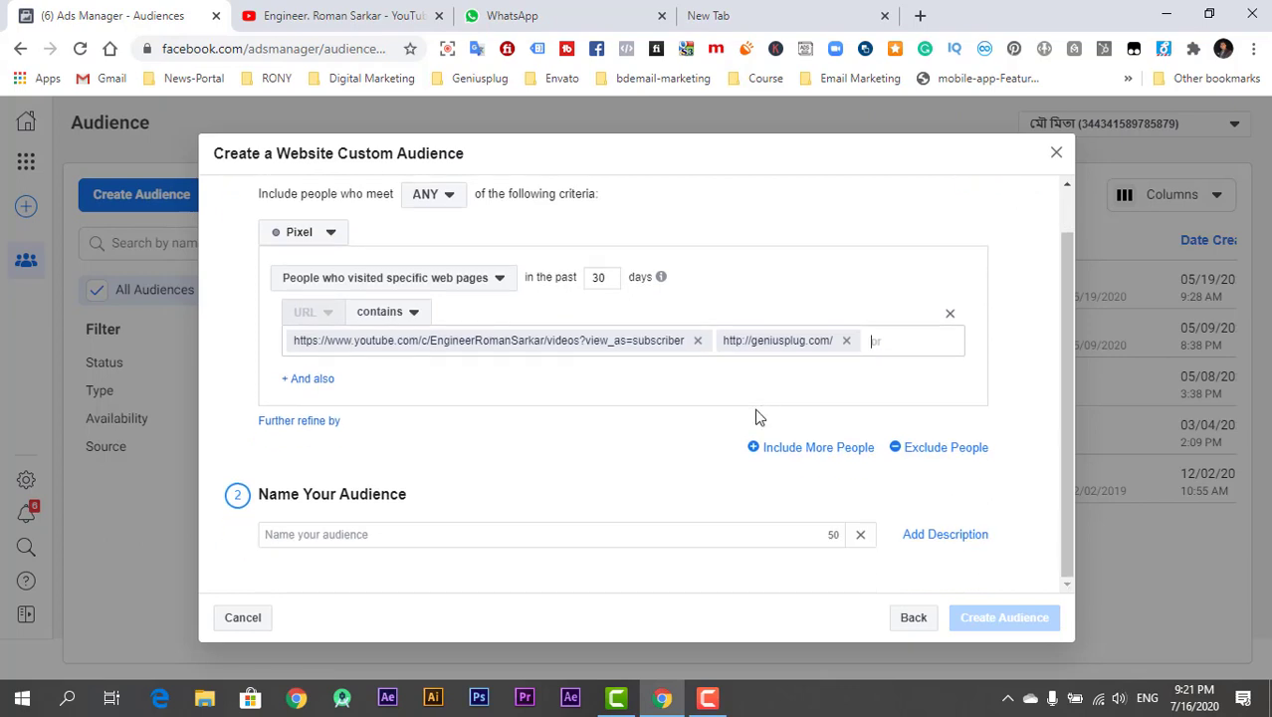
{"action": "left_click", "coordinate": [531, 533]}
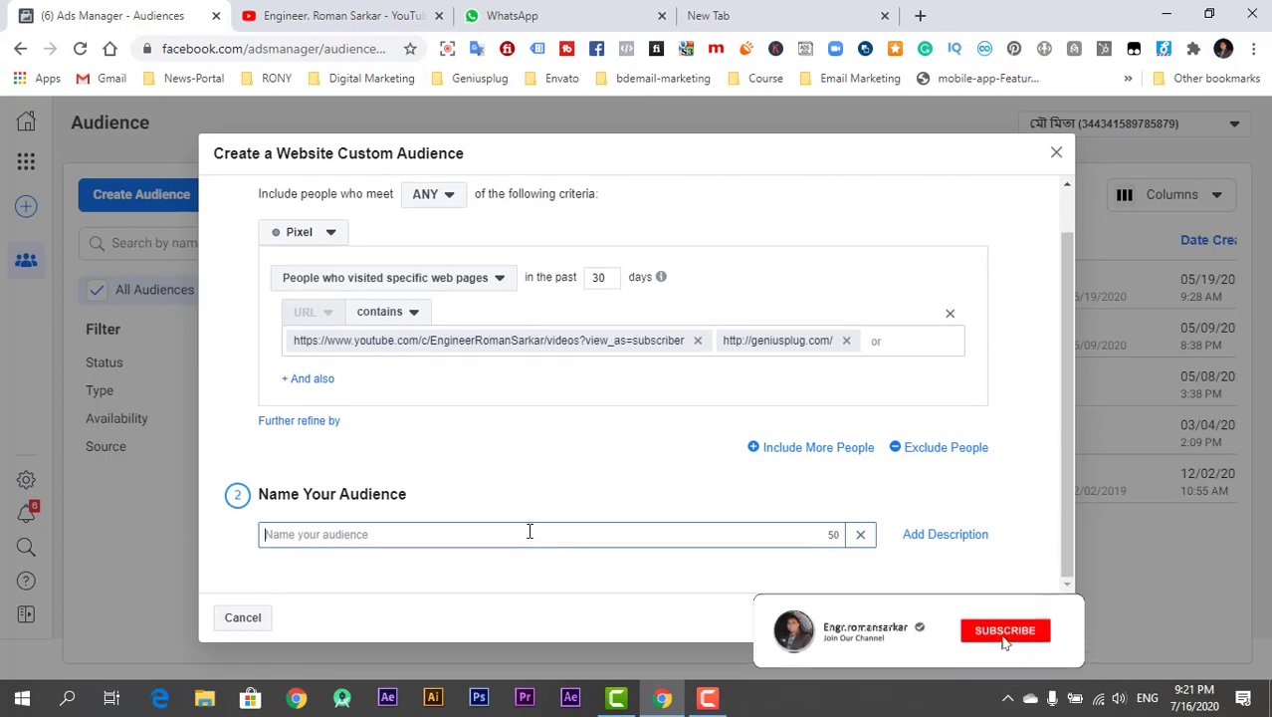
{"action": "left_click", "coordinate": [450, 277]}
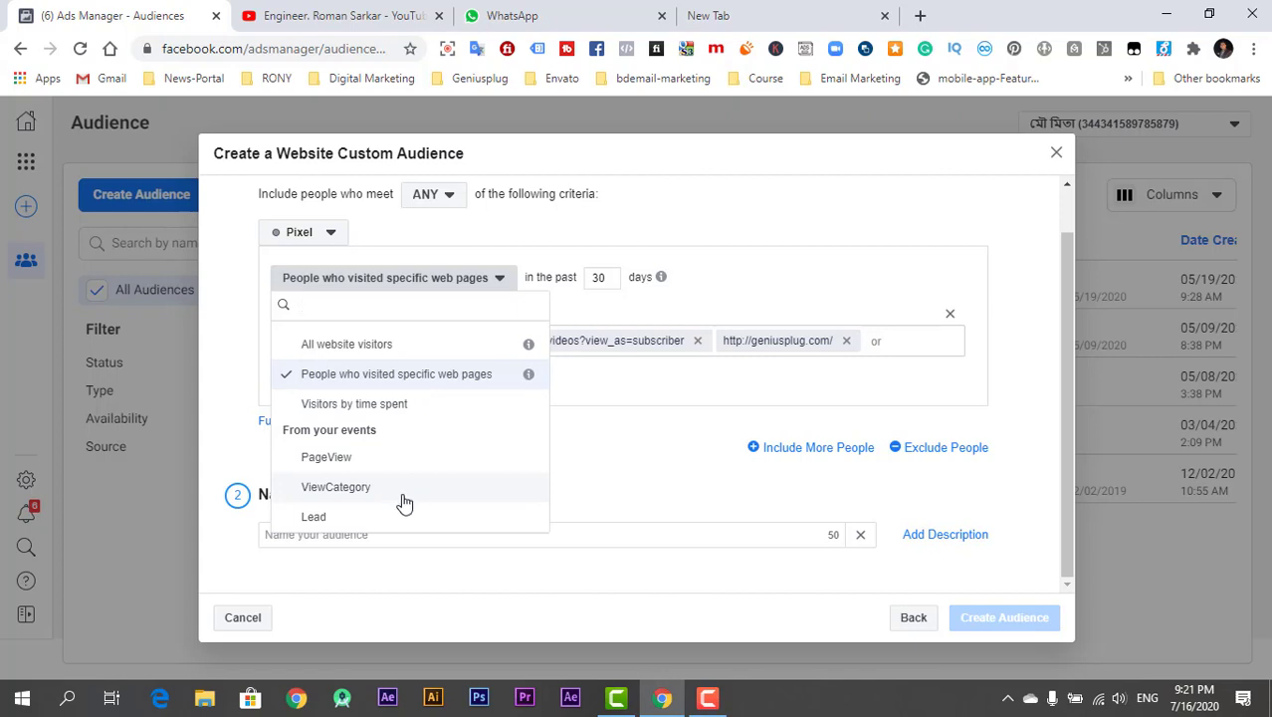
{"action": "left_click", "coordinate": [654, 479]}
- Add an exclusion for people with the PageView event in the past 16 days
{"action": "left_click", "coordinate": [929, 450]}
{"action": "scroll", "coordinate": [928, 455], "scroll_direction": "down", "scroll_amount": 1}
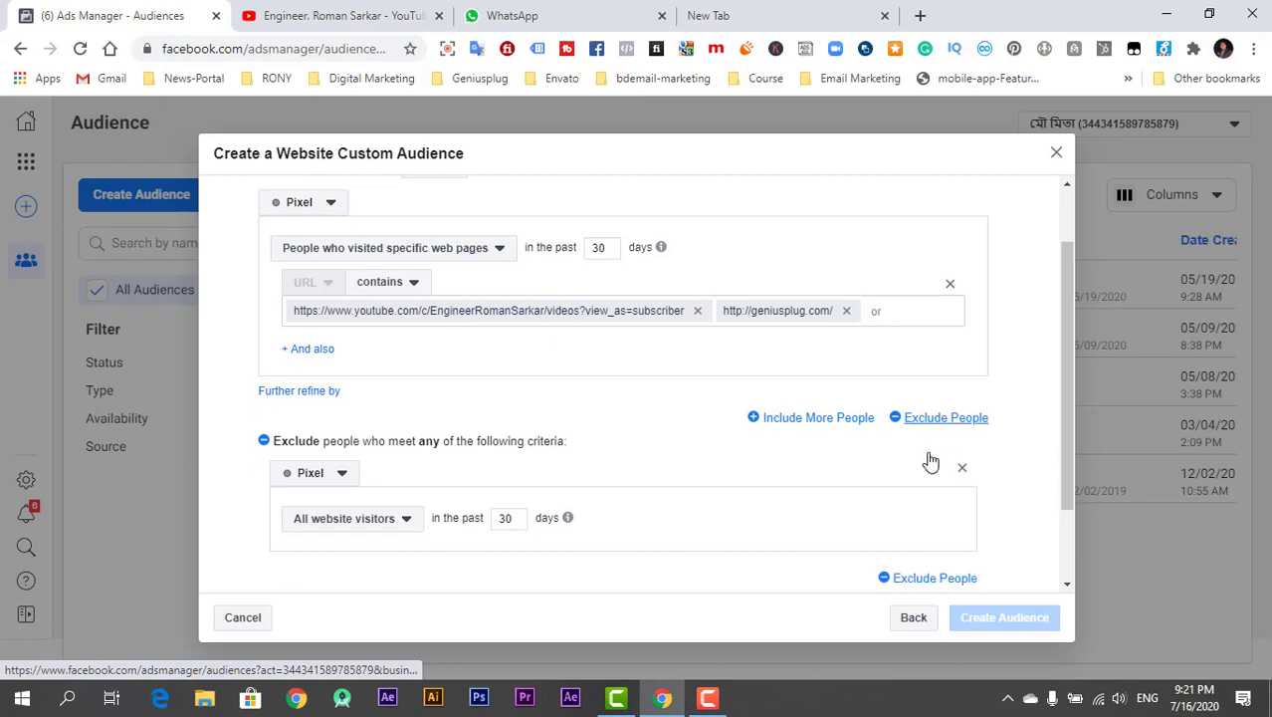
{"action": "scroll", "coordinate": [929, 460], "scroll_direction": "down", "scroll_amount": 1}
{"action": "left_click", "coordinate": [380, 418]}
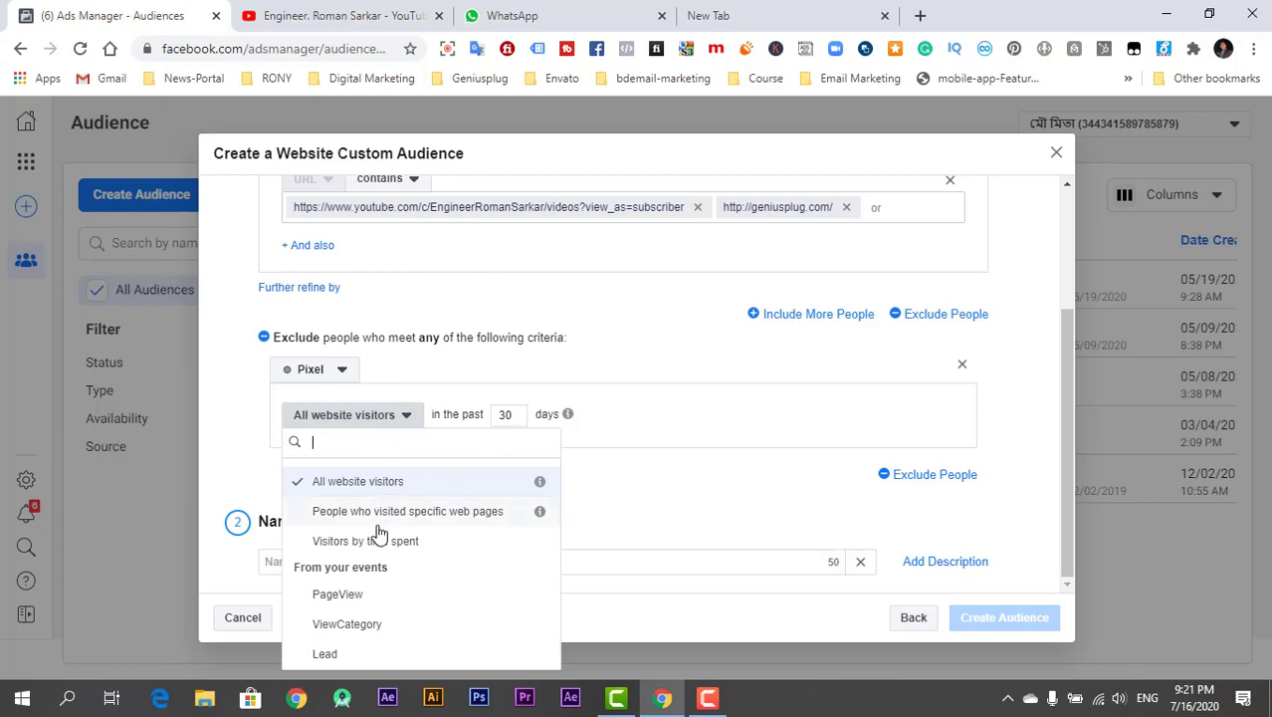
{"action": "left_click", "coordinate": [353, 600]}
{"action": "scroll", "coordinate": [453, 463], "scroll_direction": "down", "scroll_amount": 1}
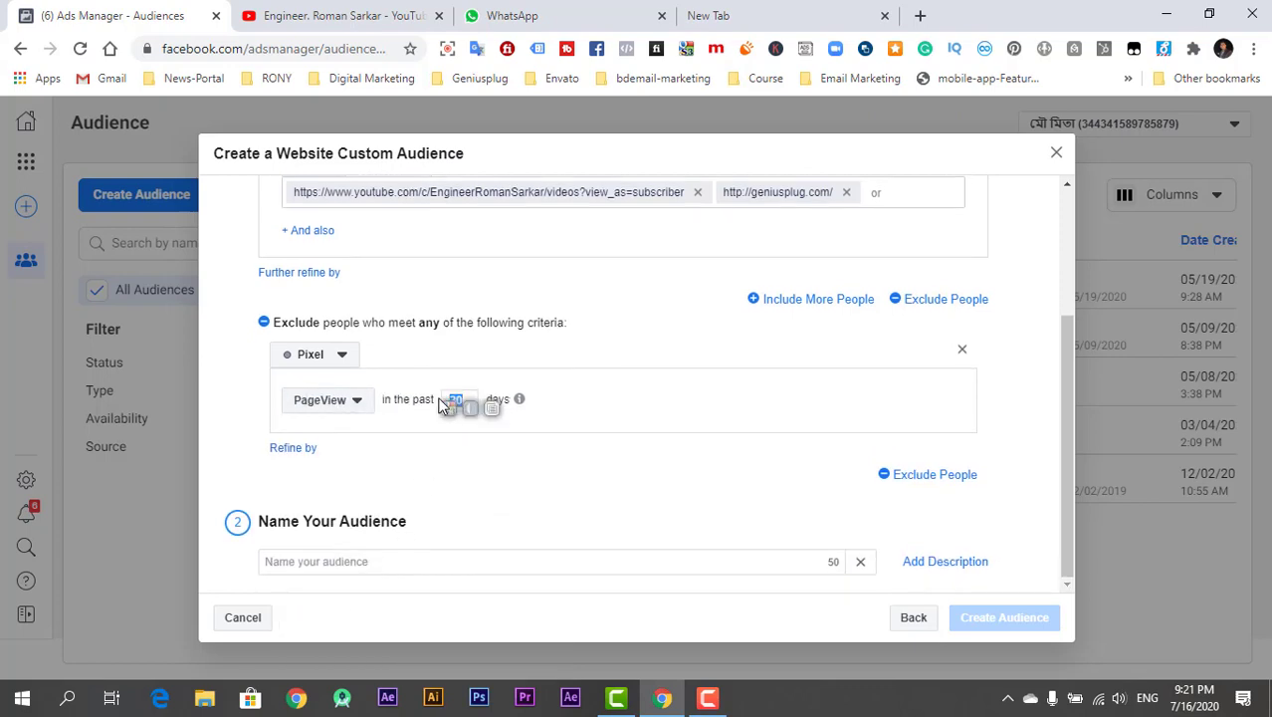
{"action": "type", "text": "16"}
{"action": "scroll", "coordinate": [590, 381], "scroll_direction": "up", "scroll_amount": 5}
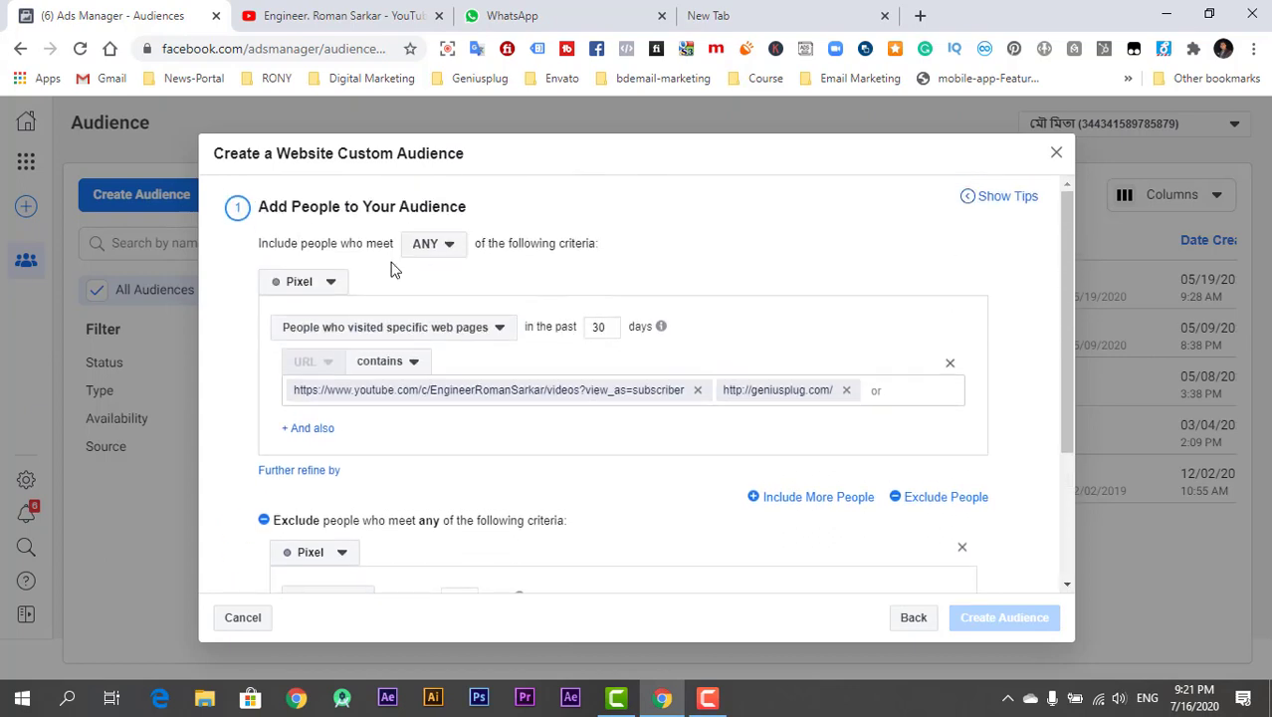
{"action": "scroll", "coordinate": [338, 477], "scroll_direction": "down", "scroll_amount": 5}
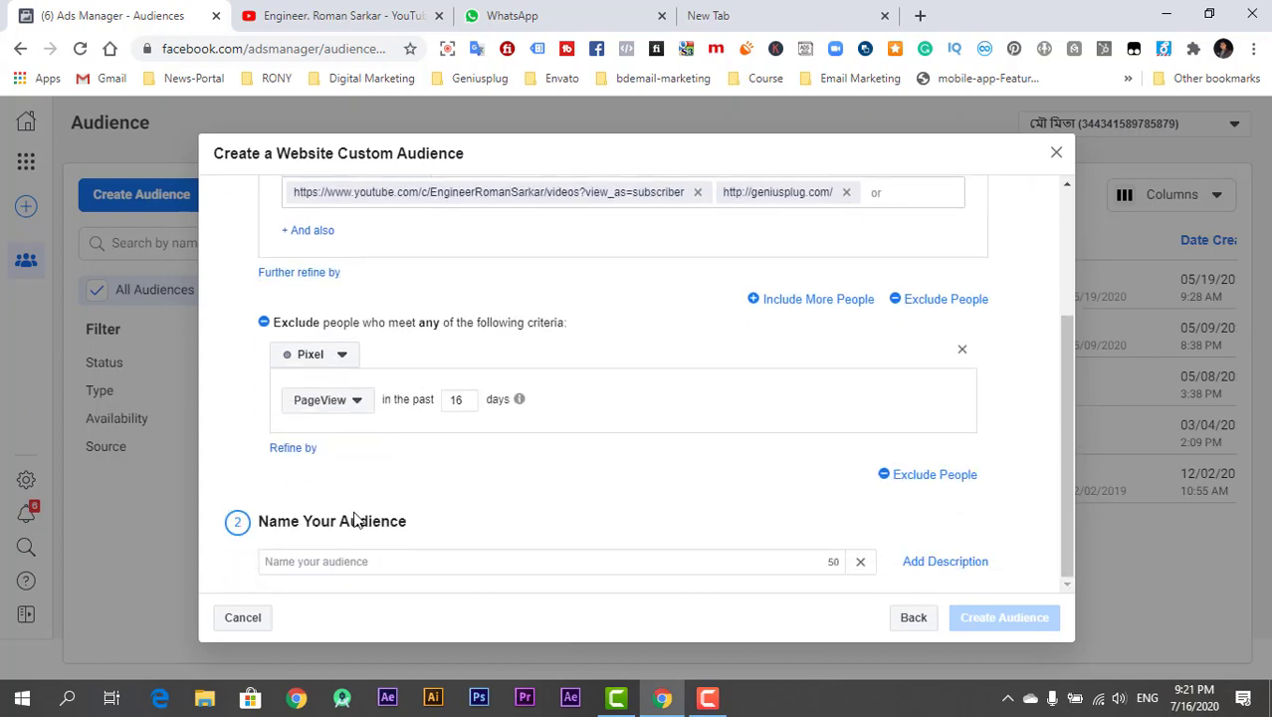
- Create the website custom audience under the name "test" and select it in the audience list
{"action": "left_click", "coordinate": [389, 571]}
{"action": "type", "text": "test"}
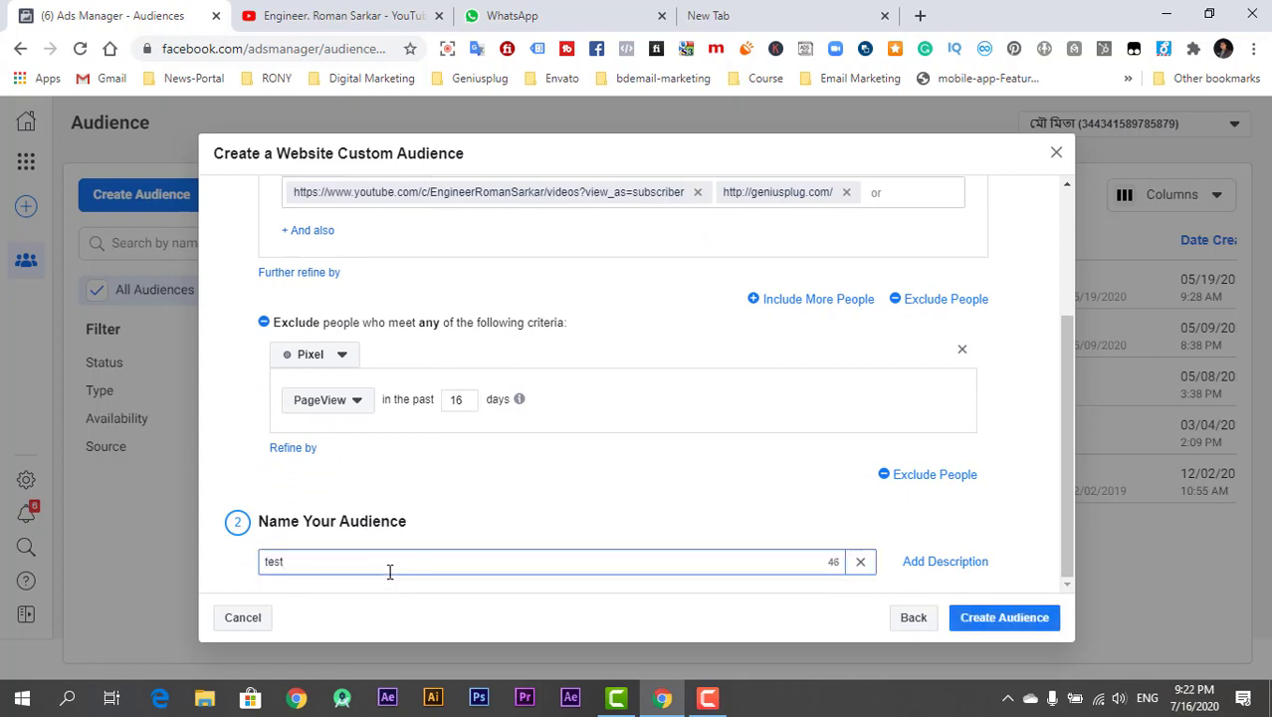
{"action": "left_click", "coordinate": [1006, 620]}
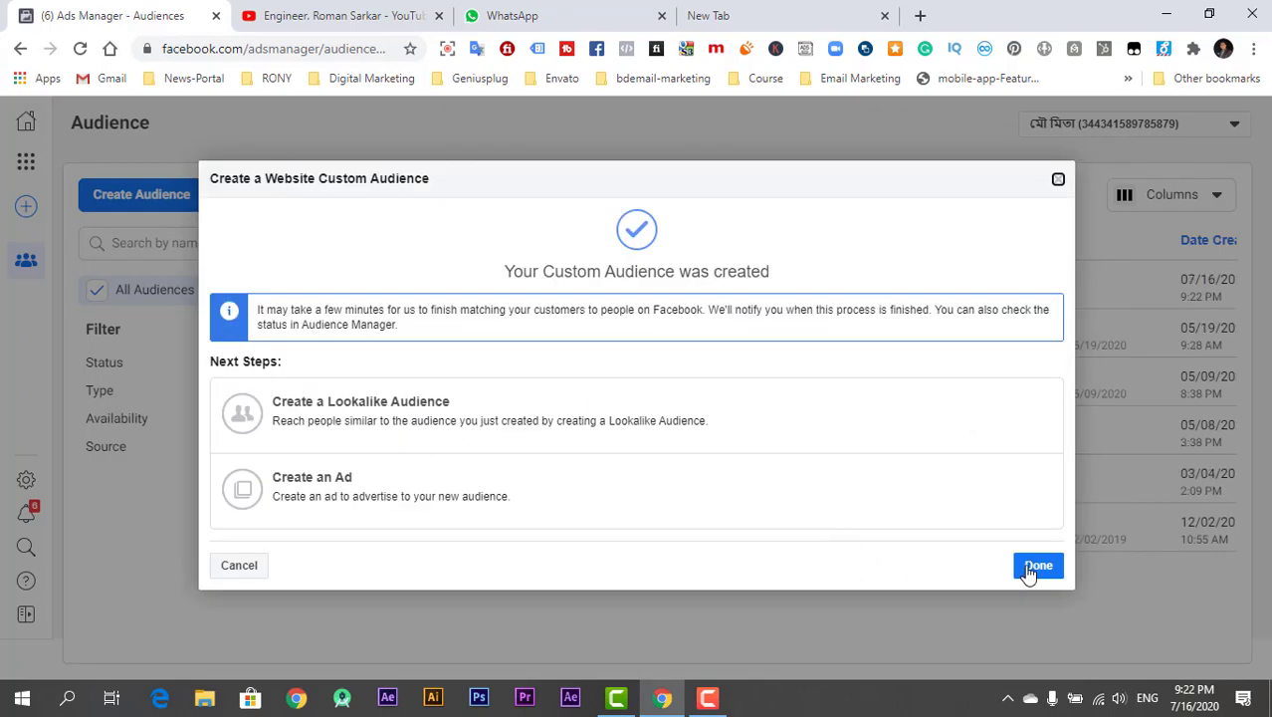
{"action": "left_click", "coordinate": [1035, 566]}
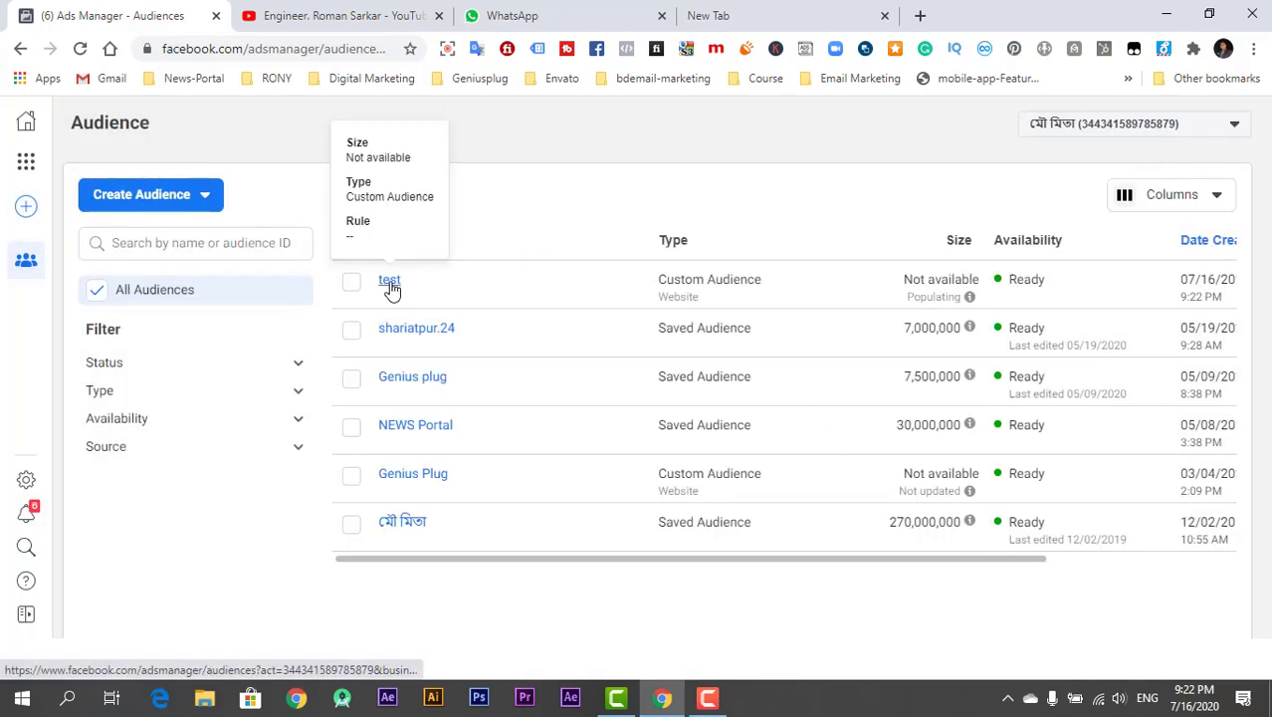
{"action": "left_click", "coordinate": [352, 286]}
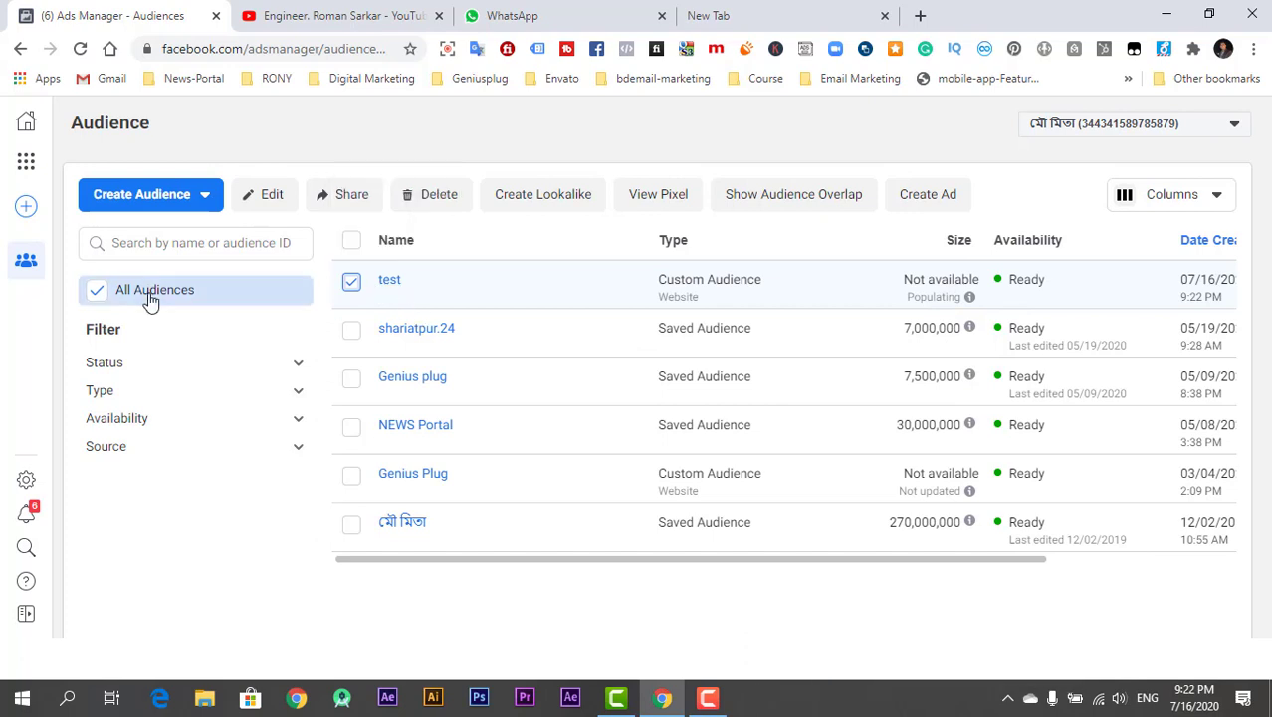
- Start a new custom audience from the Facebook Page source and choose the Page named after the channel owner
{"action": "left_click", "coordinate": [109, 196]}
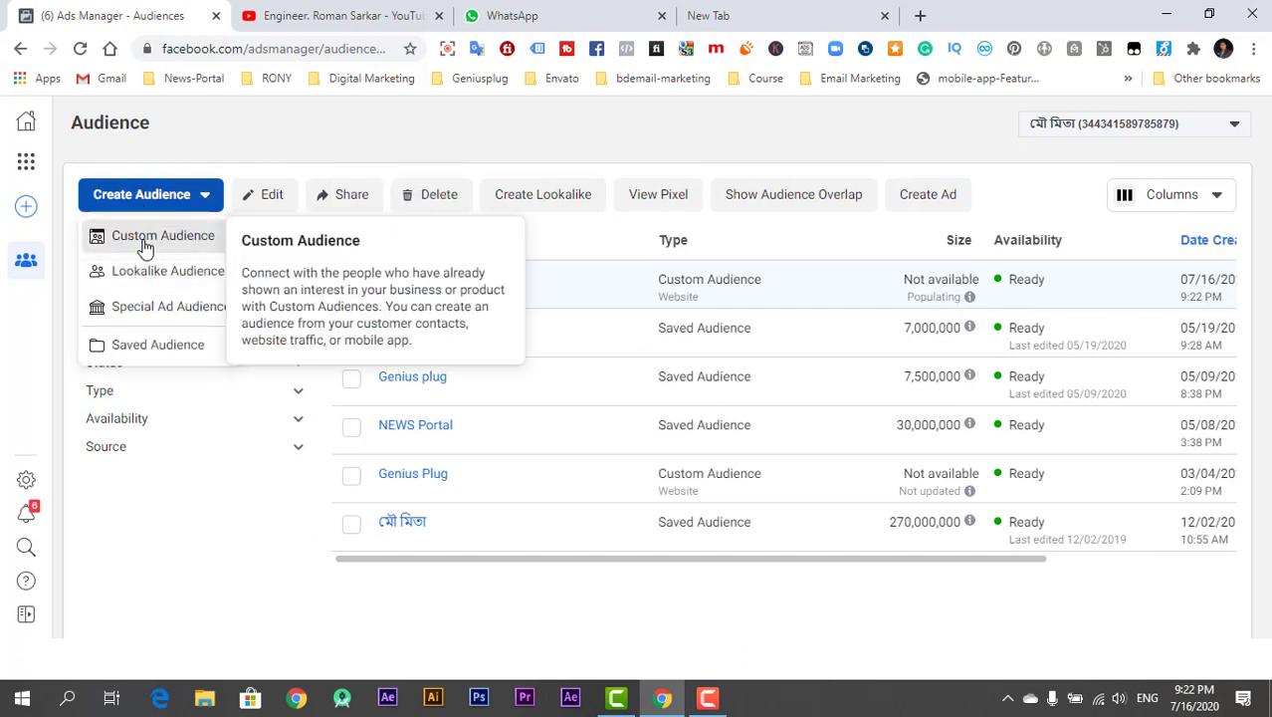
{"action": "left_click", "coordinate": [149, 237]}
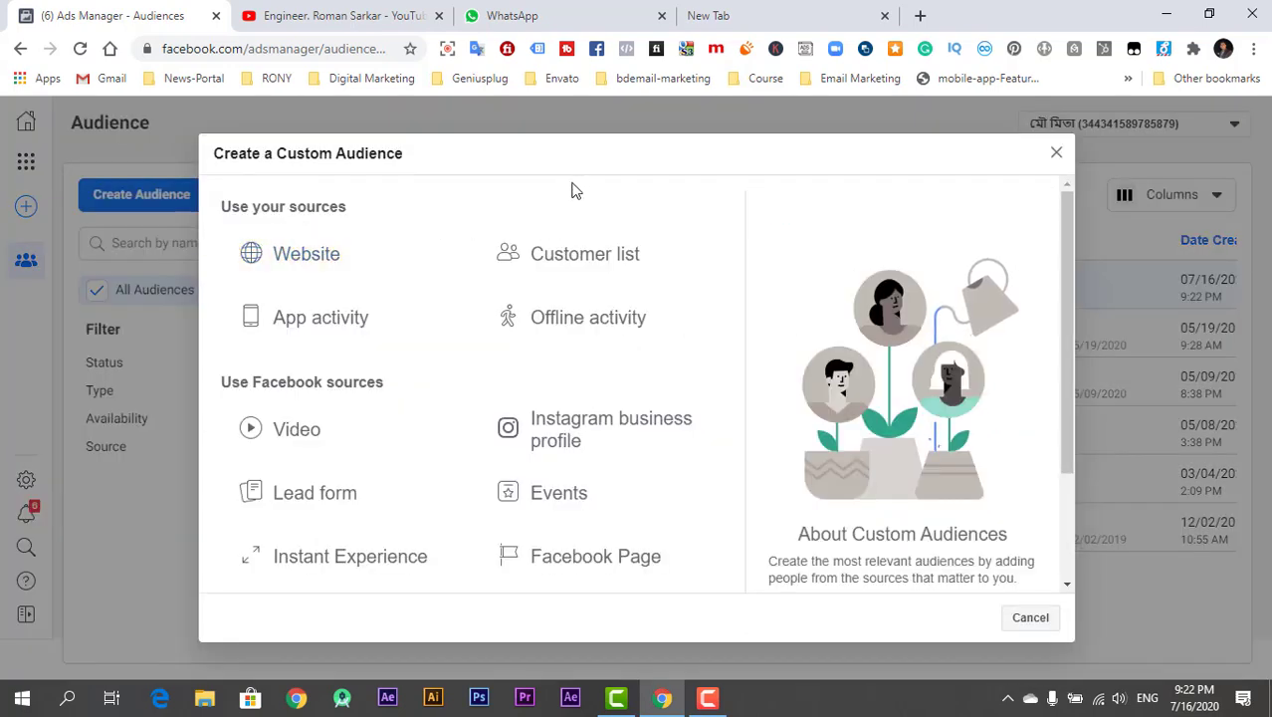
{"action": "scroll", "coordinate": [556, 412], "scroll_direction": "down", "scroll_amount": 2}
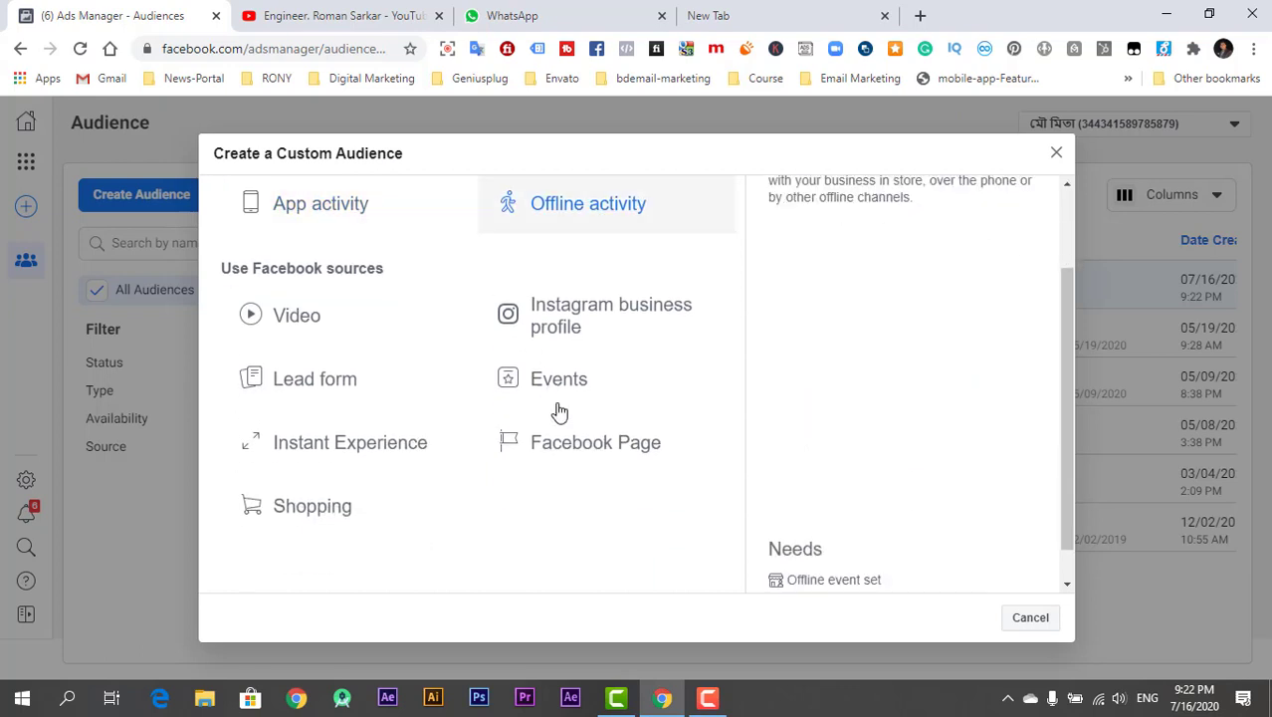
{"action": "left_click", "coordinate": [576, 421]}
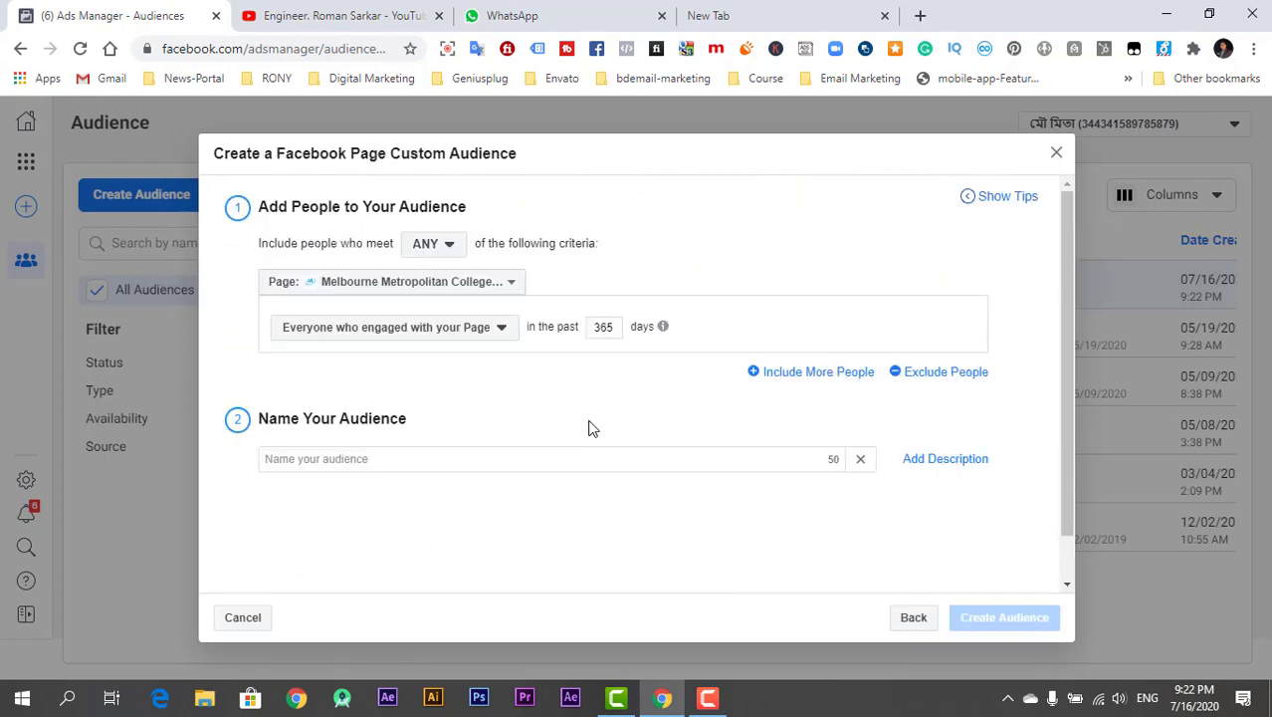
{"action": "left_click", "coordinate": [421, 292]}
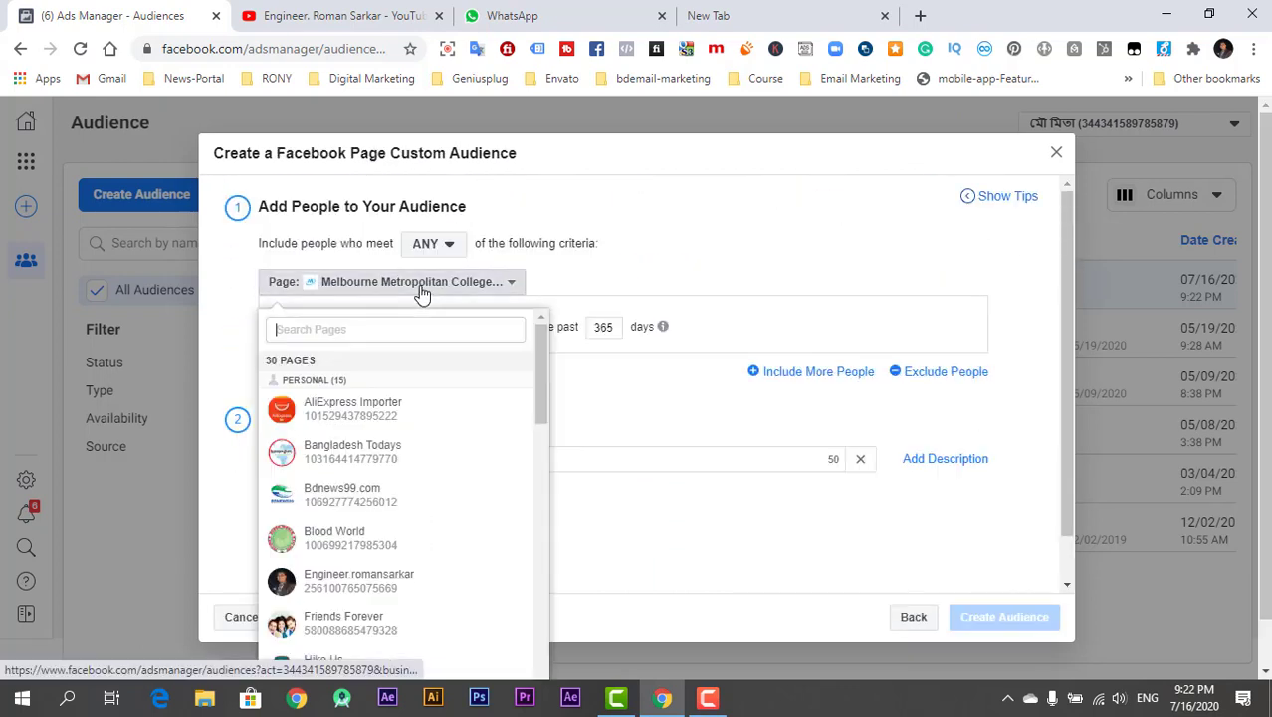
{"action": "left_click", "coordinate": [376, 588]}
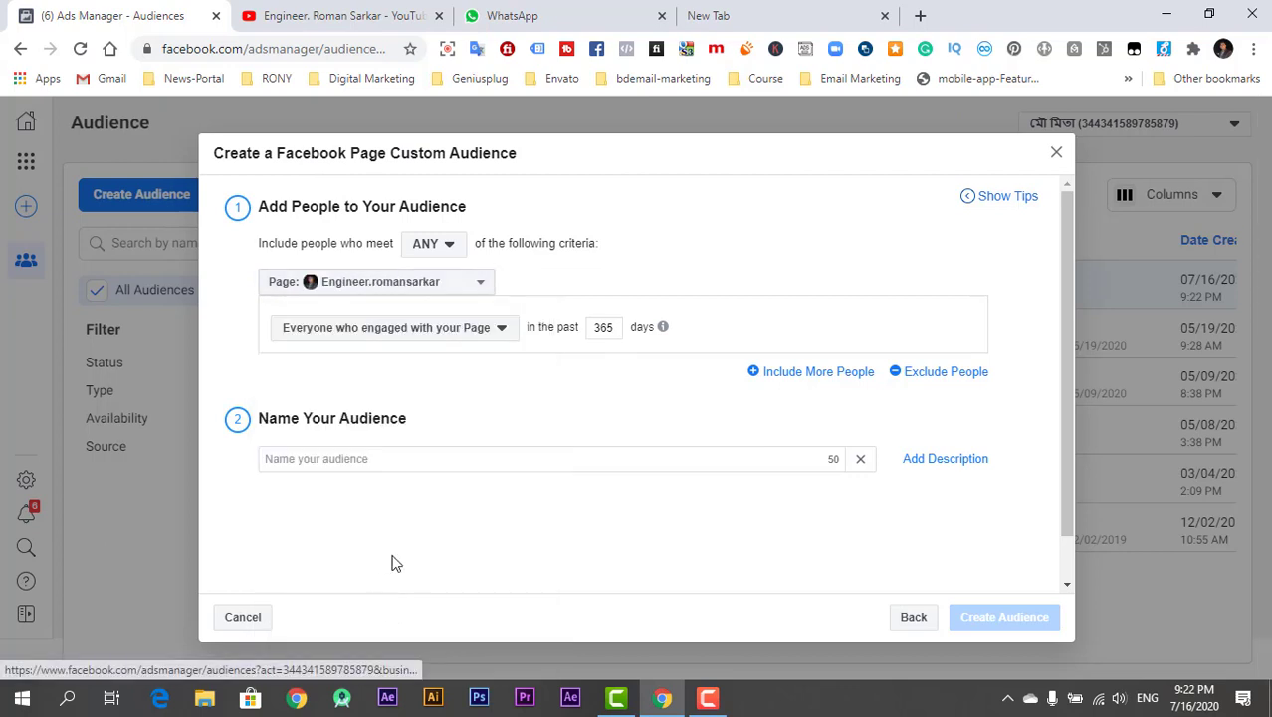
- Set the Page audience's criterion to people who sent a message to your Page
{"action": "left_click", "coordinate": [477, 333]}
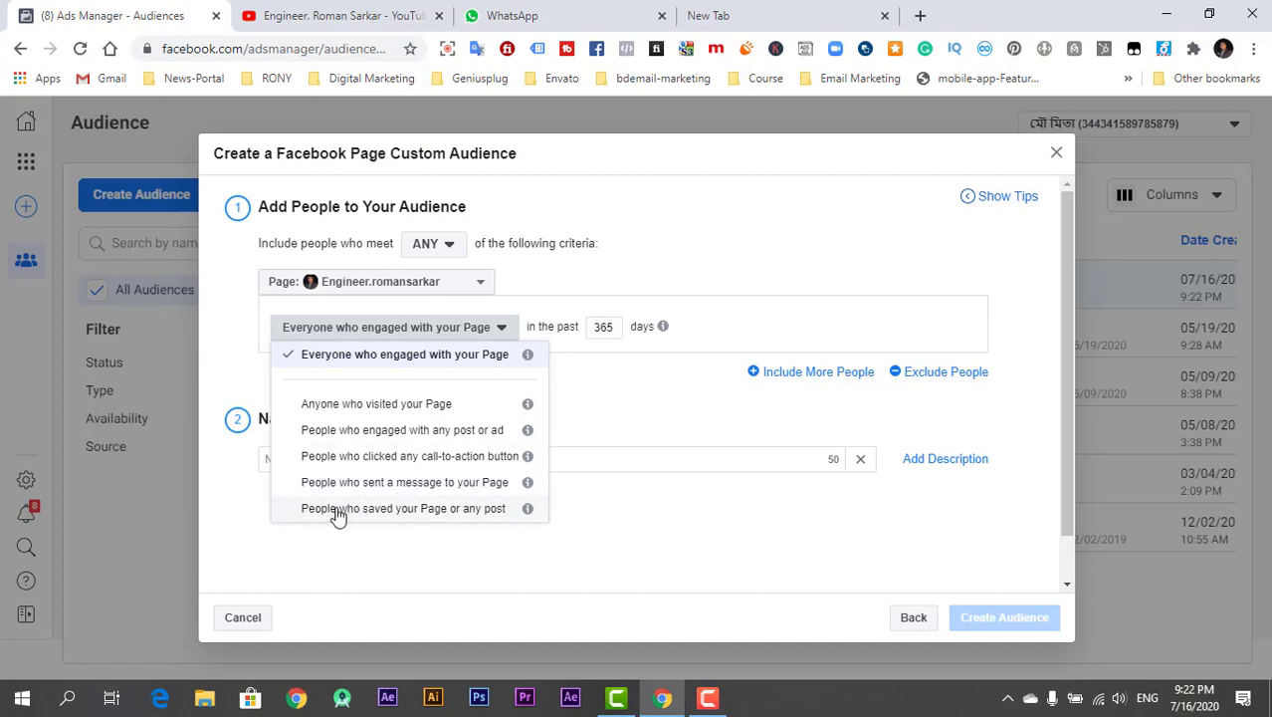
{"action": "left_click", "coordinate": [401, 482]}
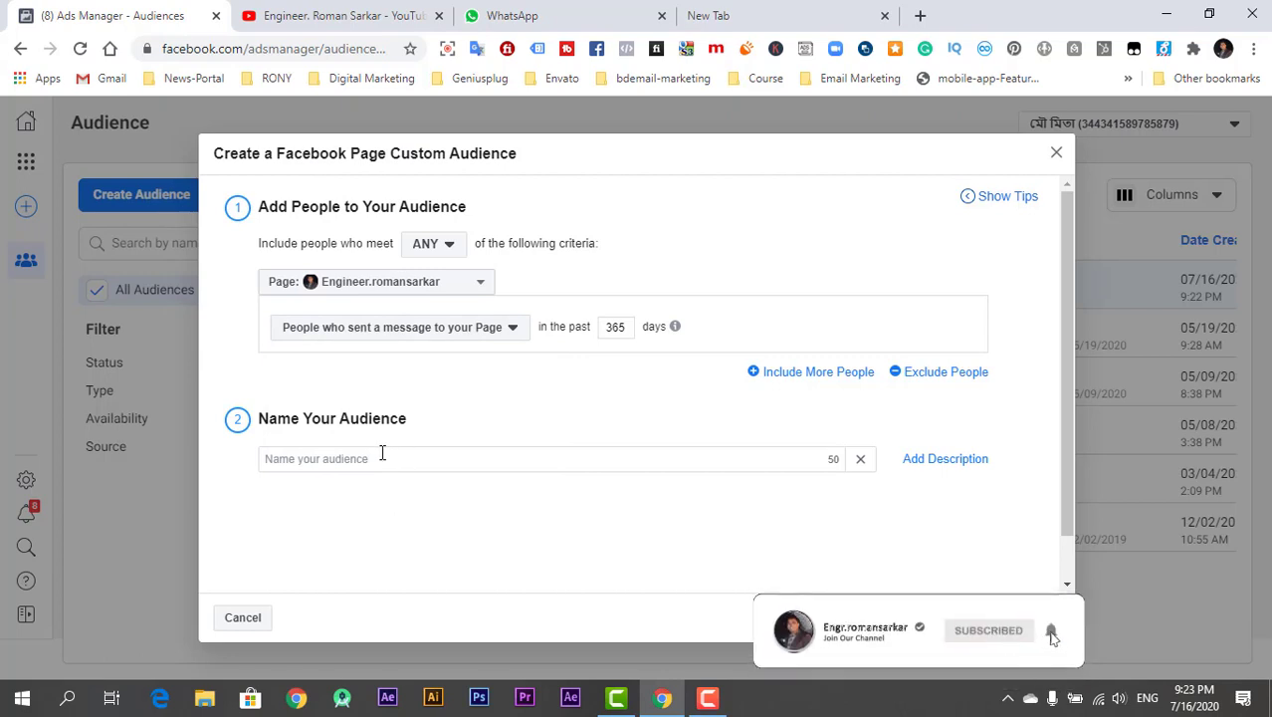
{"action": "left_click", "coordinate": [442, 329]}
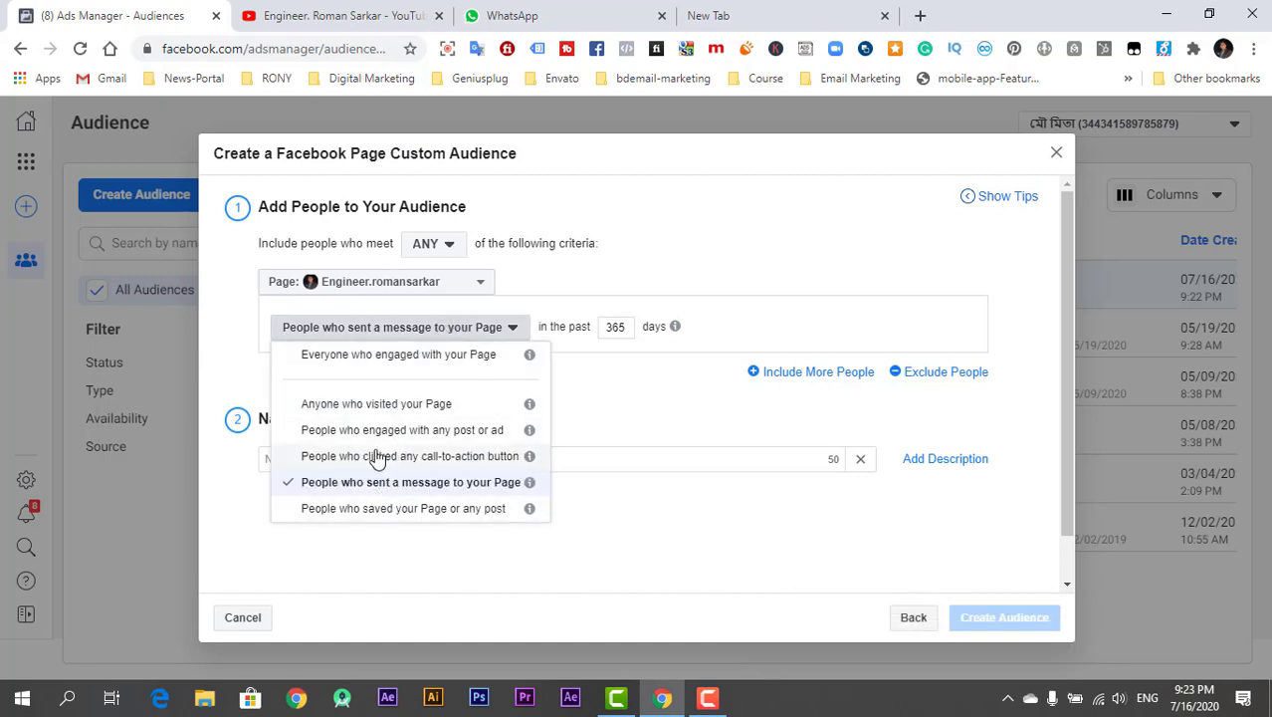
{"action": "left_click", "coordinate": [446, 484]}
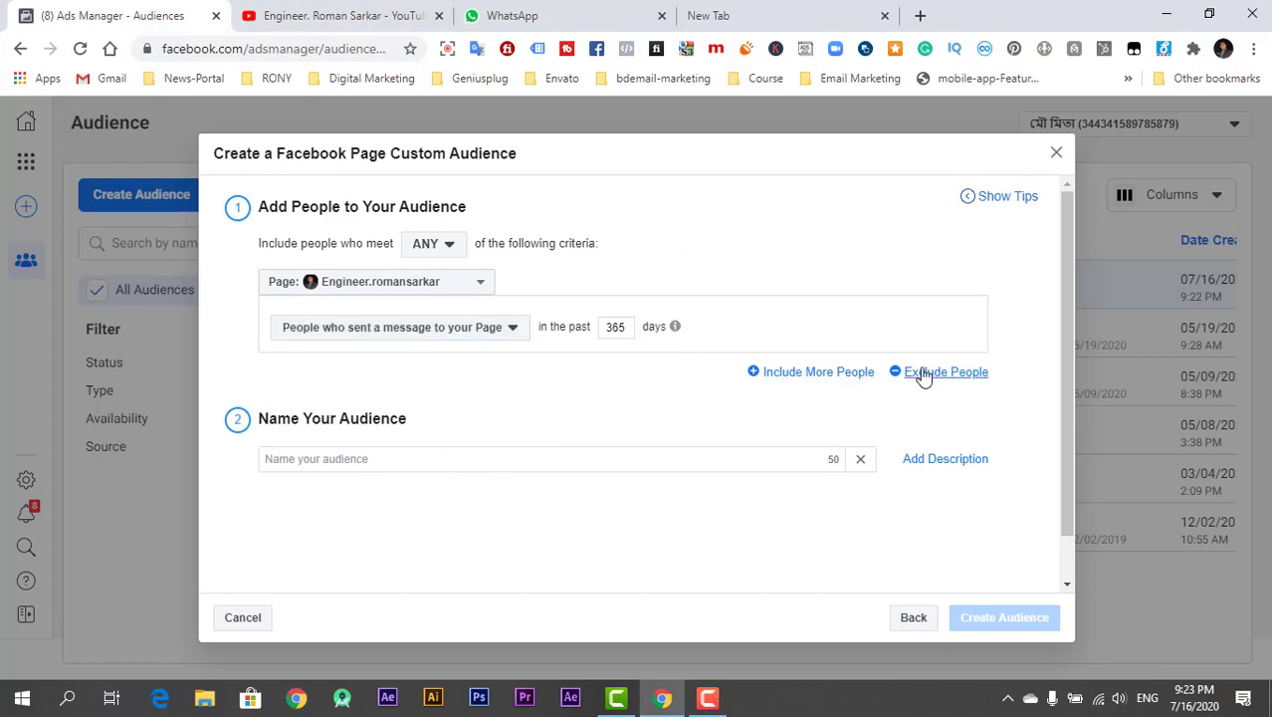
- Include people who clicked any call-to-action button as a second criterion, and go back to source selection without creating the Page audience
{"action": "left_click", "coordinate": [844, 371]}
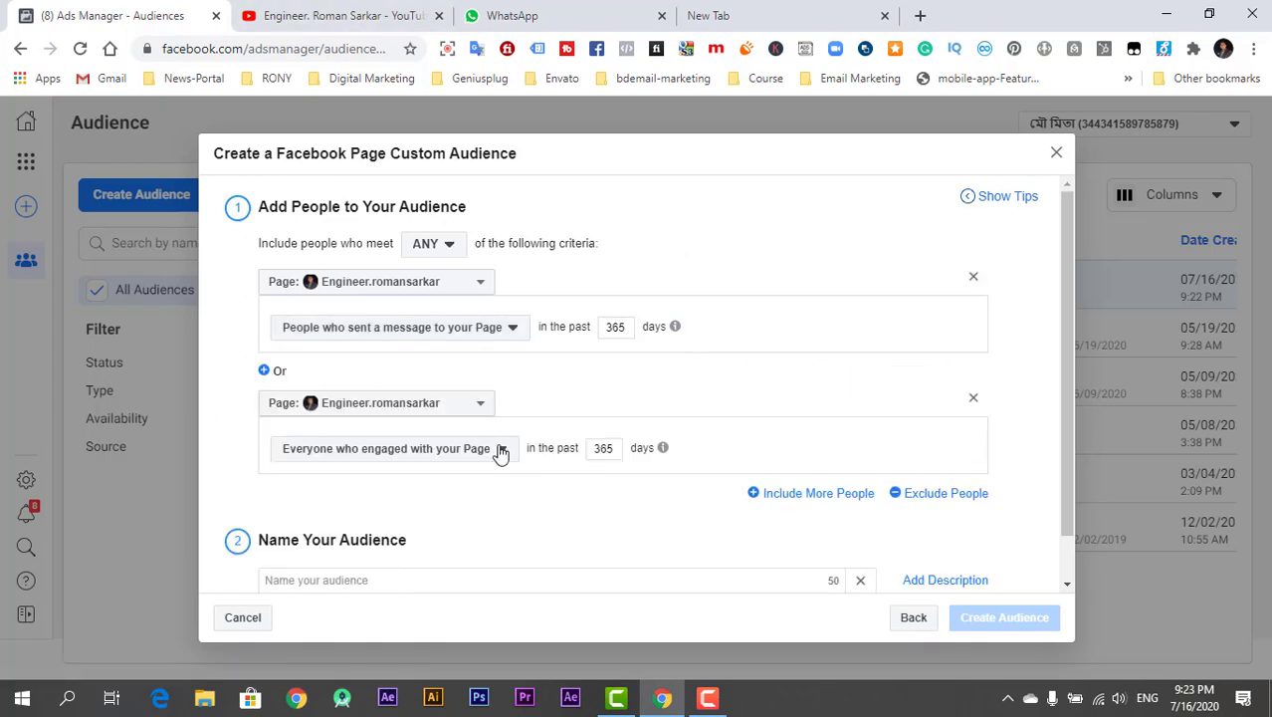
{"action": "left_click", "coordinate": [378, 456]}
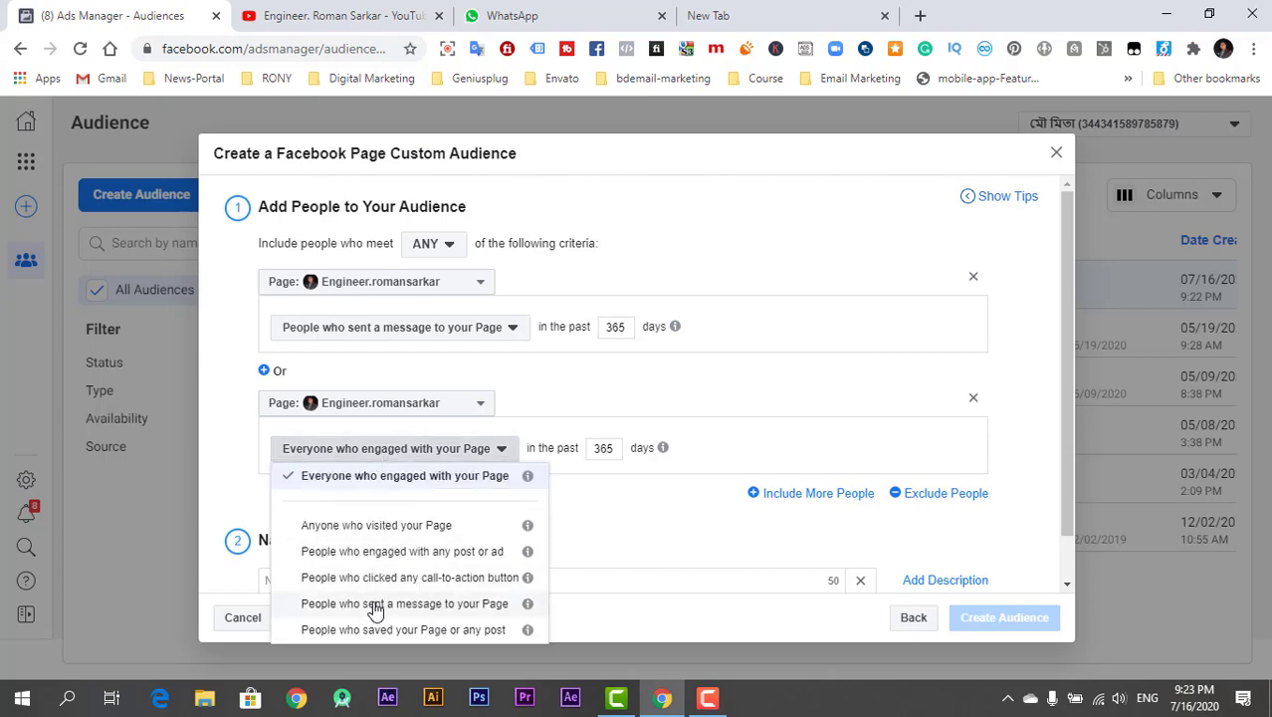
{"action": "left_click", "coordinate": [389, 580]}
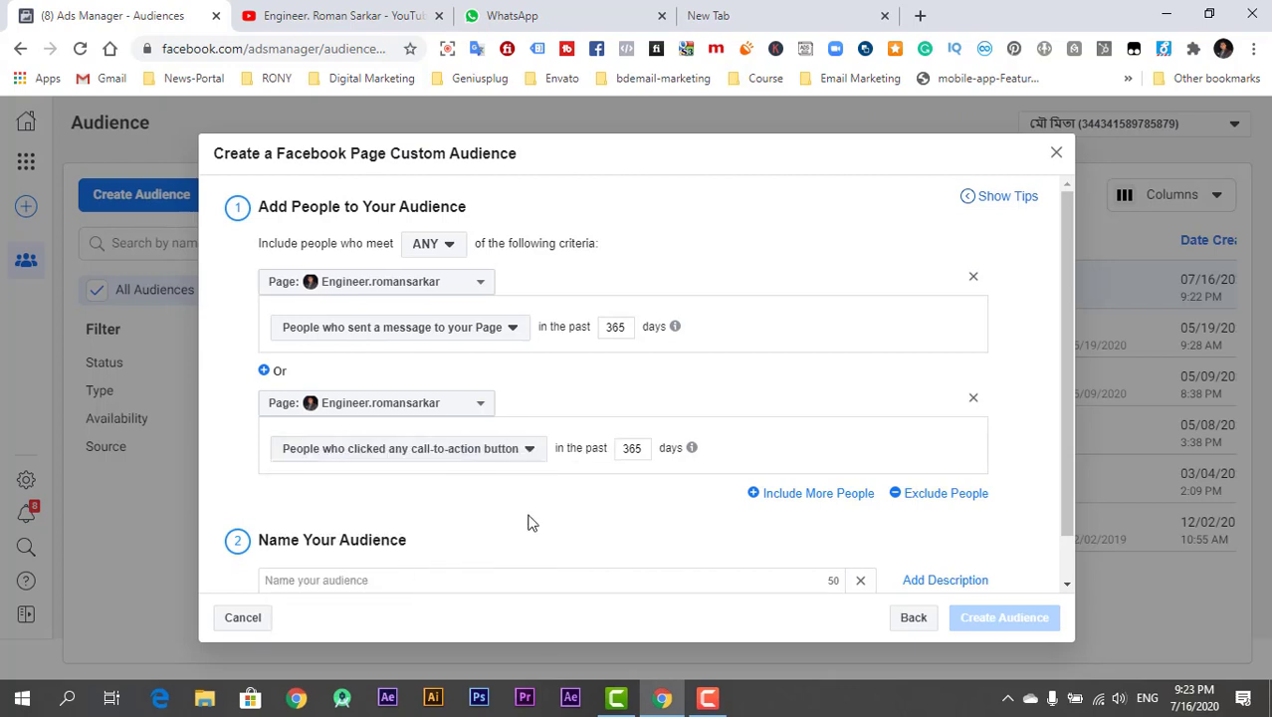
{"action": "scroll", "coordinate": [529, 519], "scroll_direction": "down", "scroll_amount": 1}
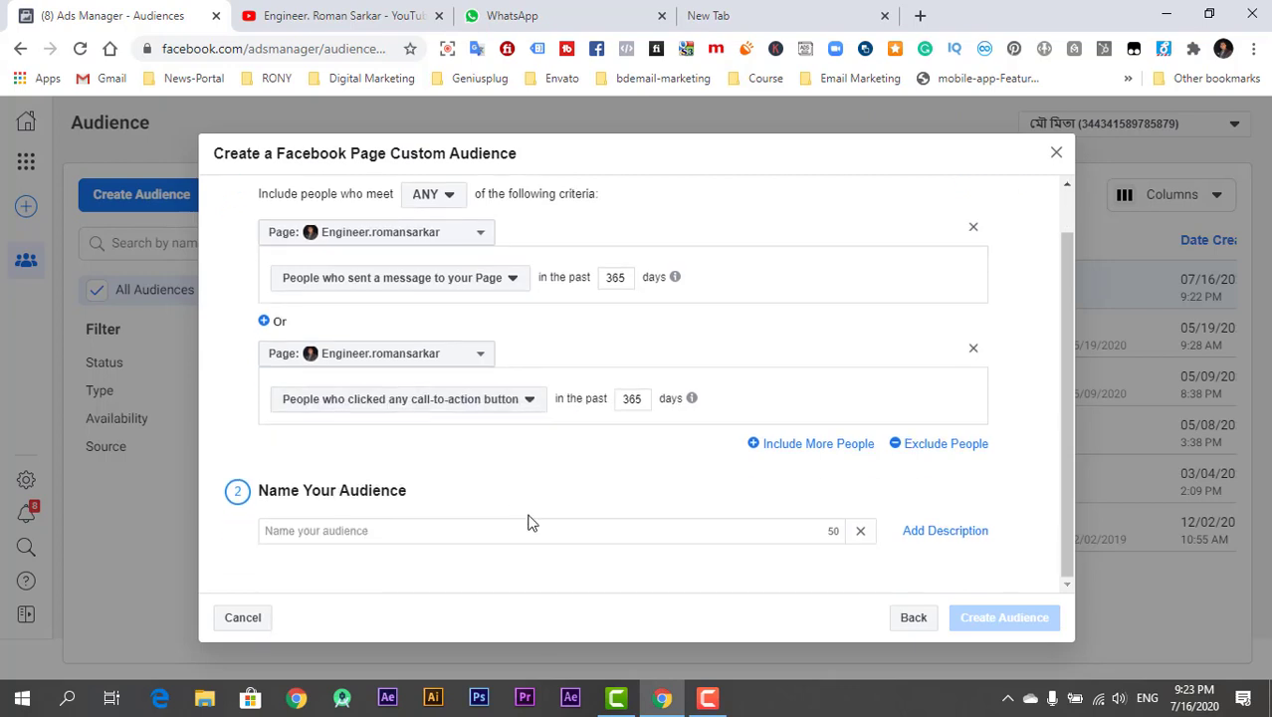
{"action": "left_click", "coordinate": [648, 529]}
{"action": "left_click", "coordinate": [448, 569]}
{"action": "left_click", "coordinate": [912, 618]}
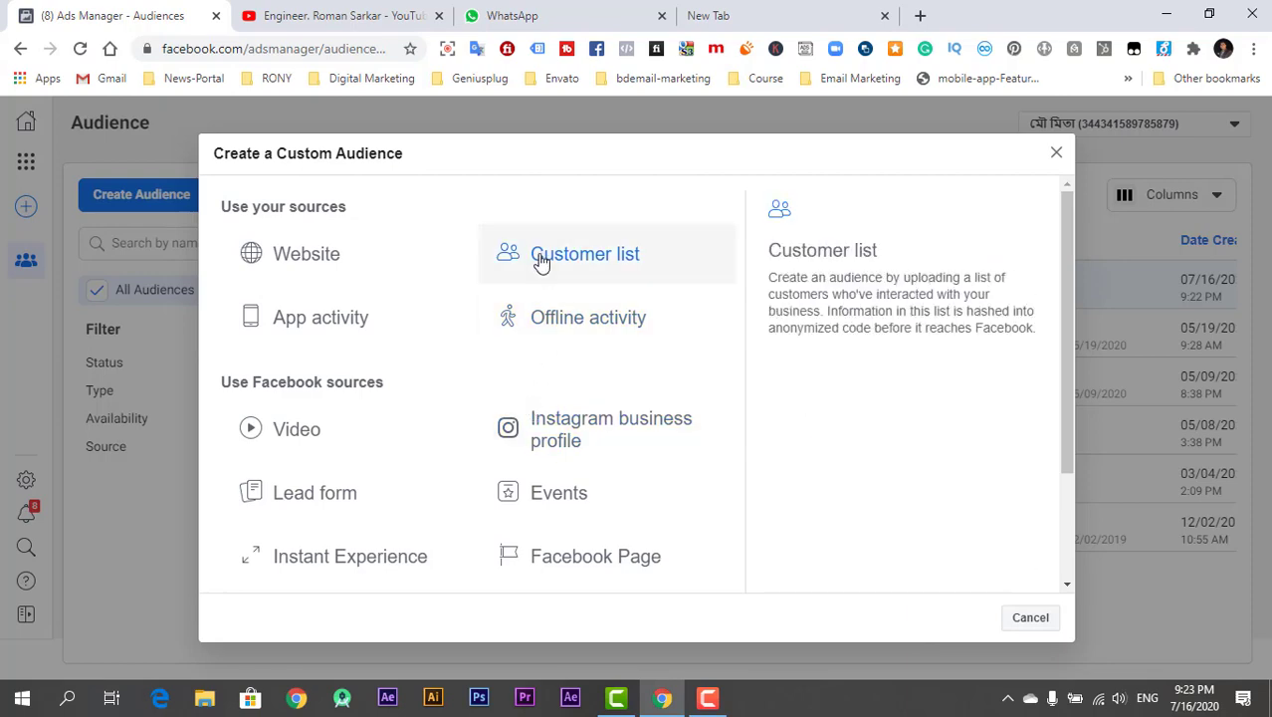
- Try to create a custom audience from a customer list, cancel the request, and deselect the test audience
{"action": "left_click", "coordinate": [596, 271]}
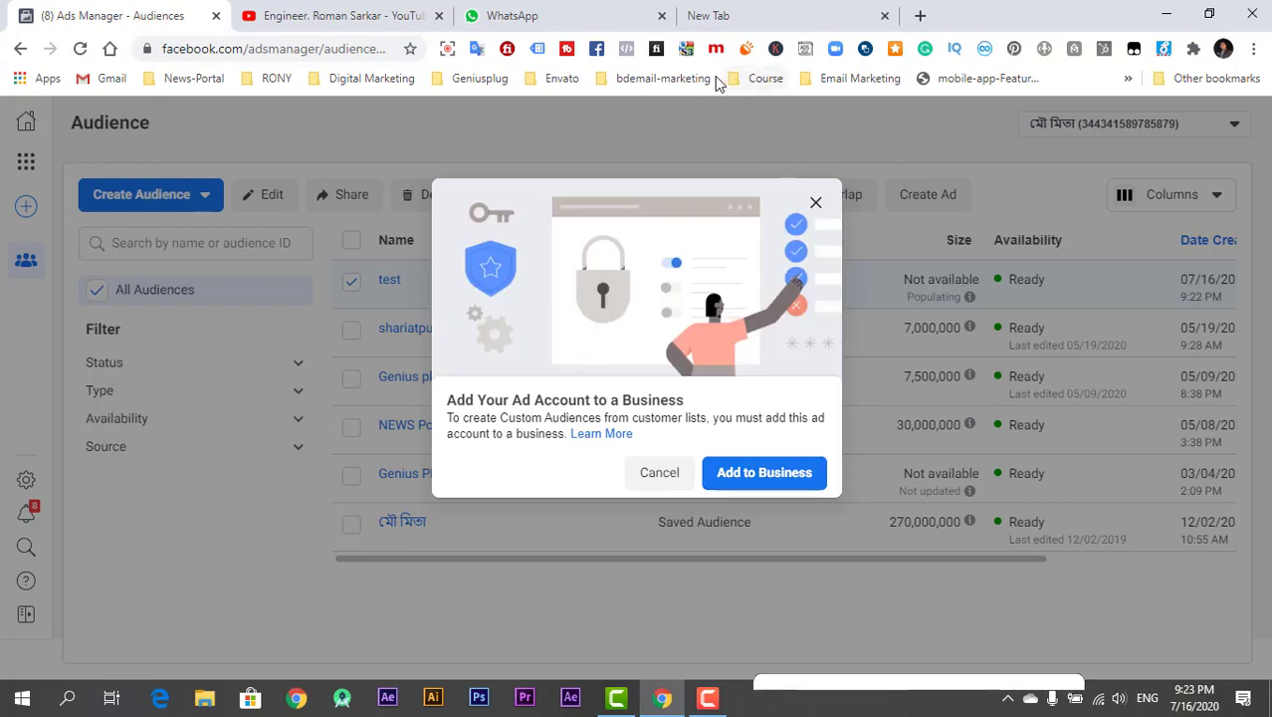
{"action": "left_click", "coordinate": [661, 474]}
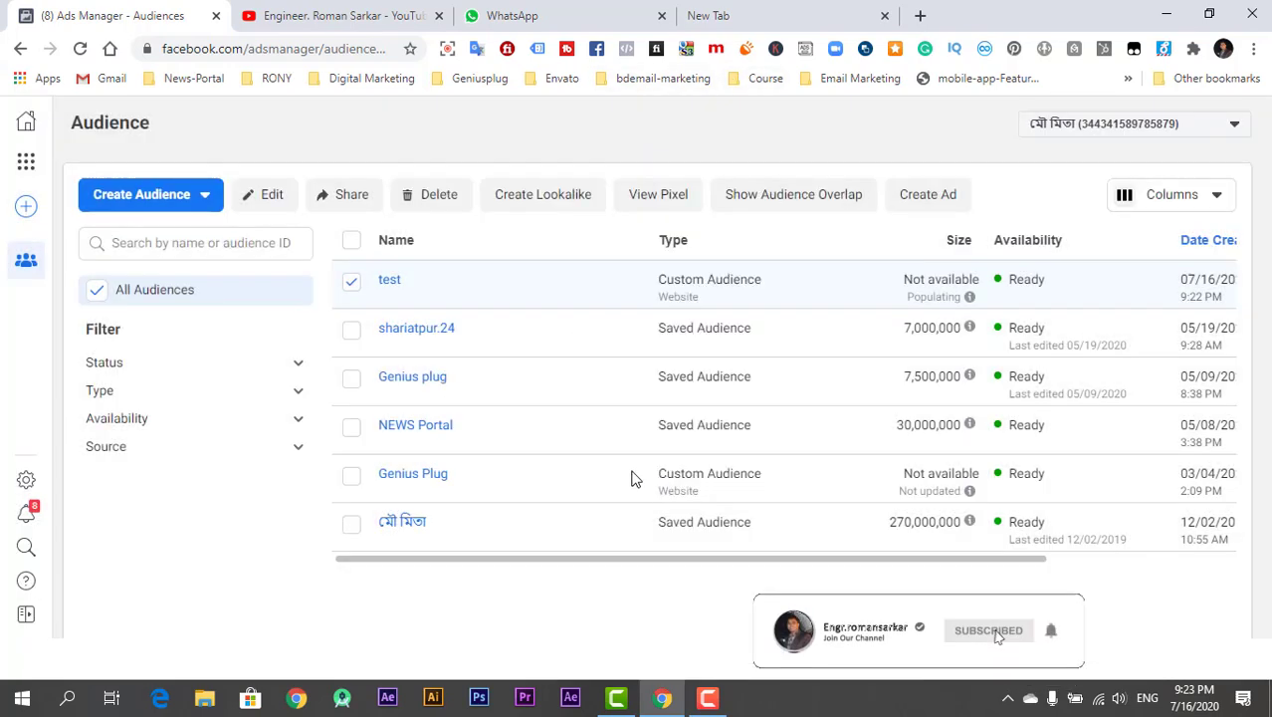
{"action": "left_click", "coordinate": [352, 281]}
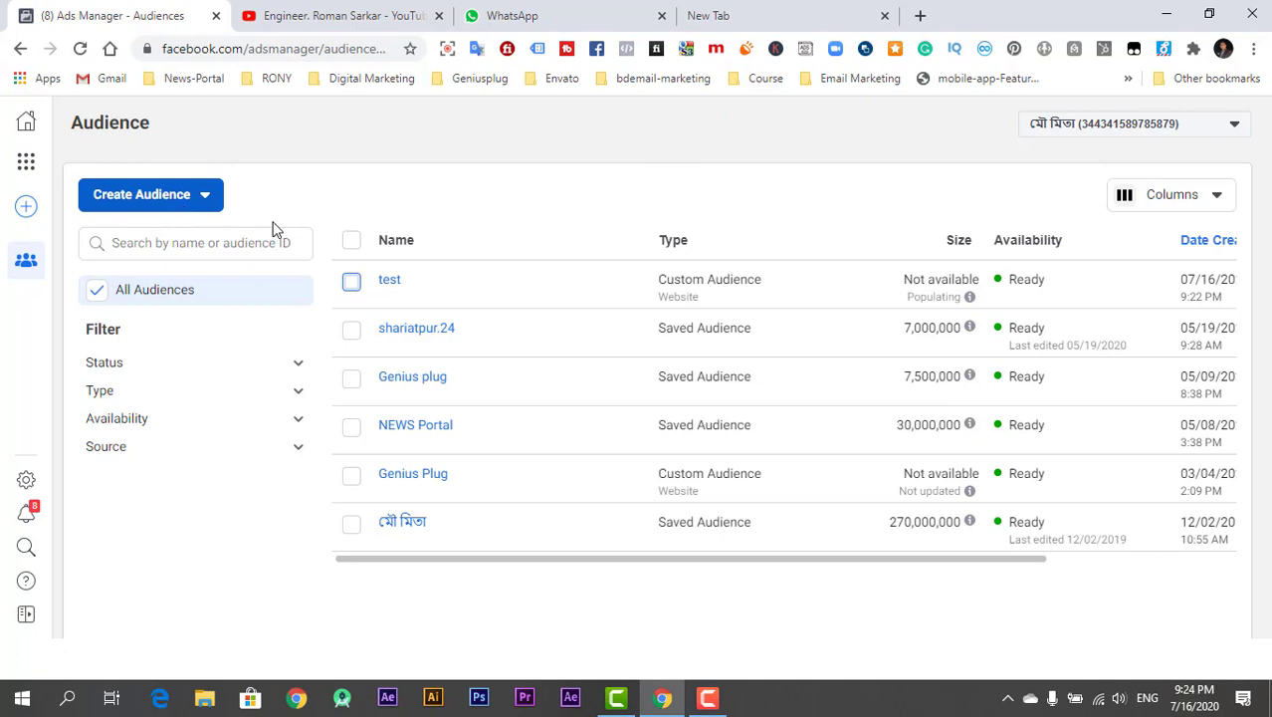
{"action": "mouse_move", "coordinate": [440, 432]}
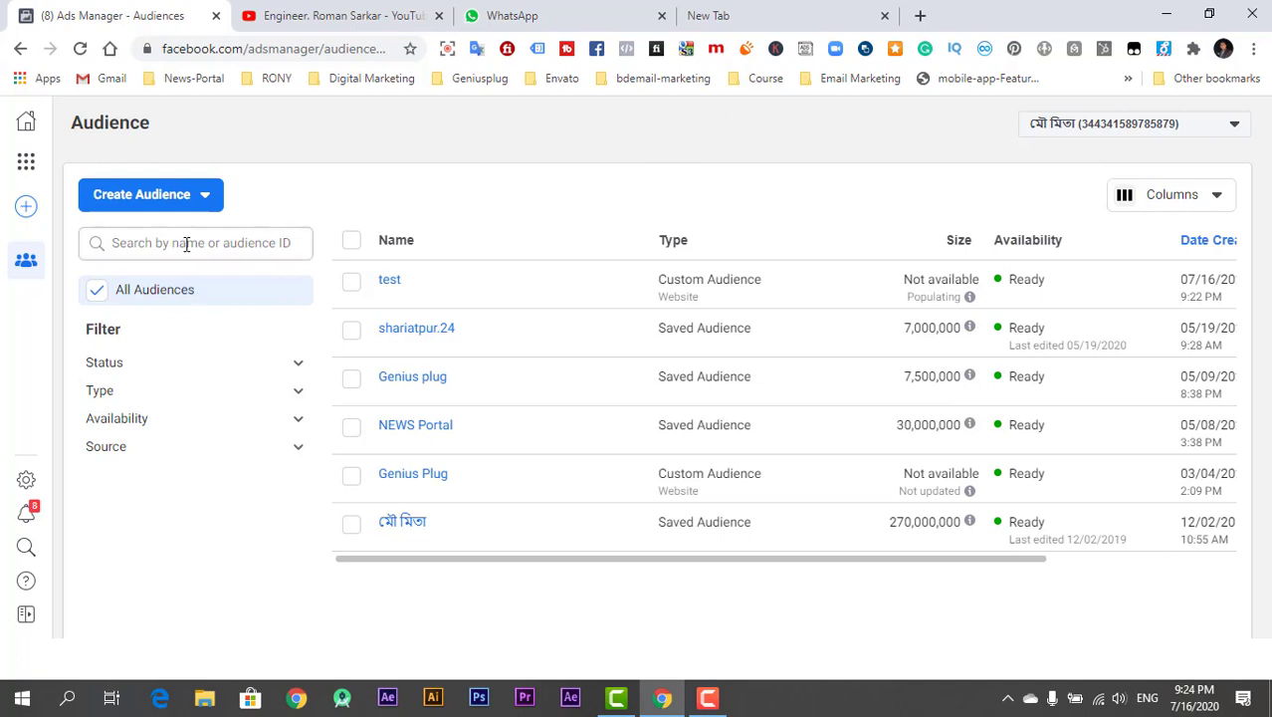
{"action": "left_click", "coordinate": [209, 208]}
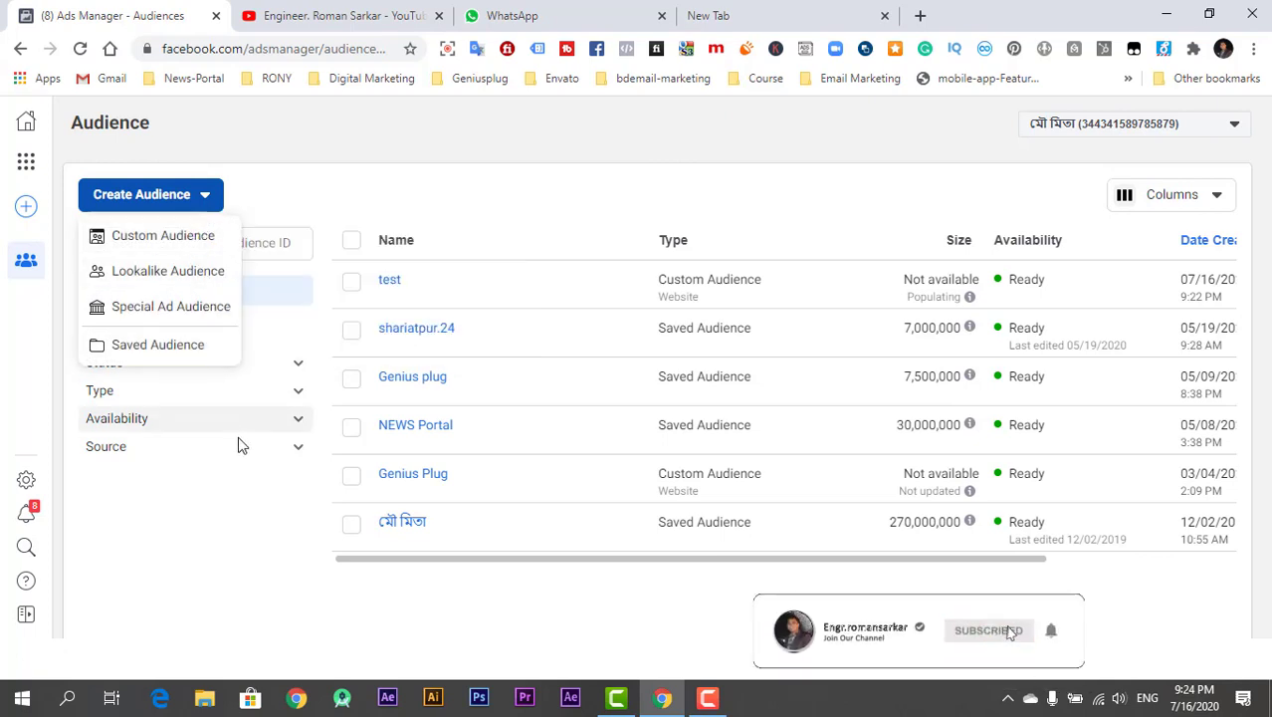
{"action": "left_click", "coordinate": [257, 535]}
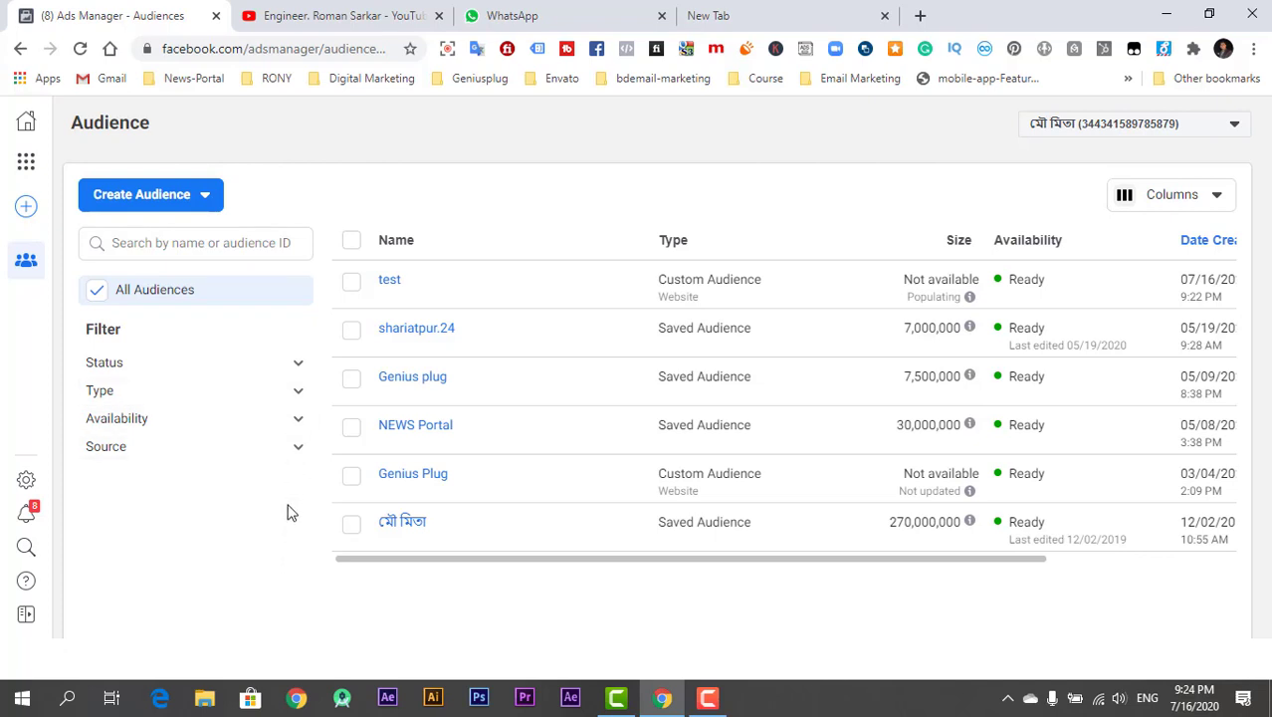
{"action": "left_click", "coordinate": [254, 453]}
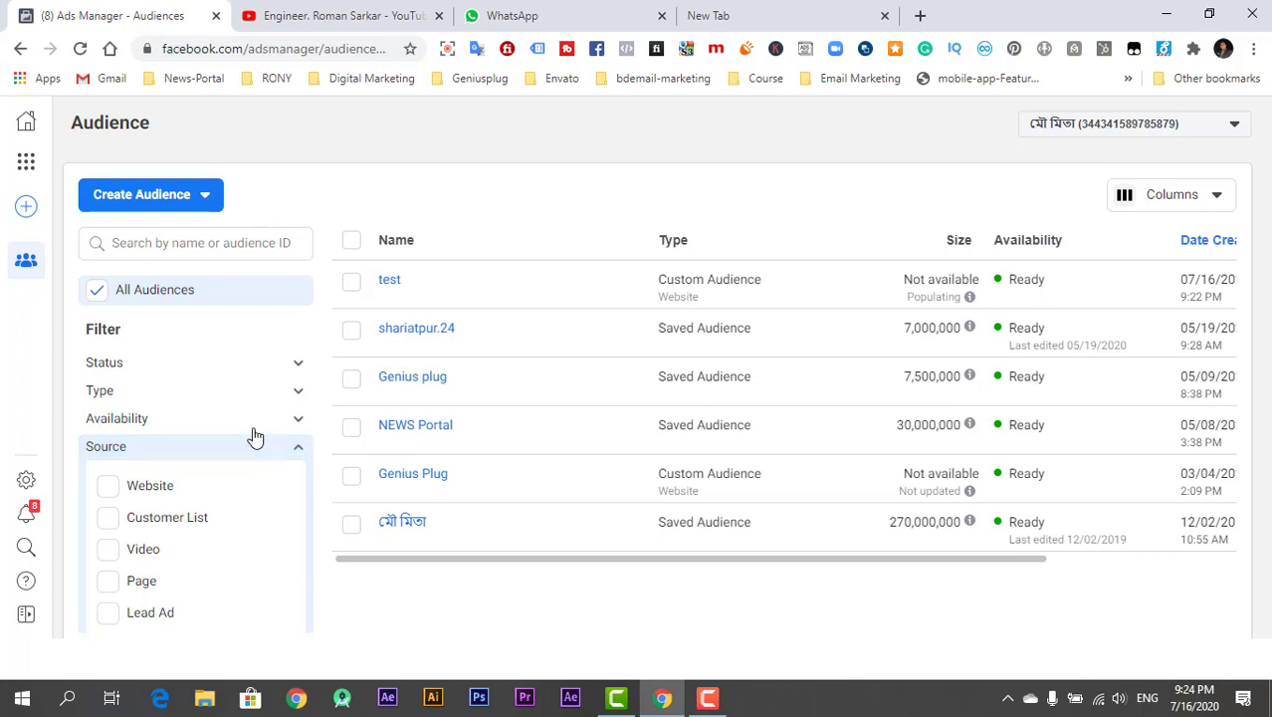
- Switch to the YouTube channel's videos page and view the channel header
{"action": "left_click", "coordinate": [328, 20]}
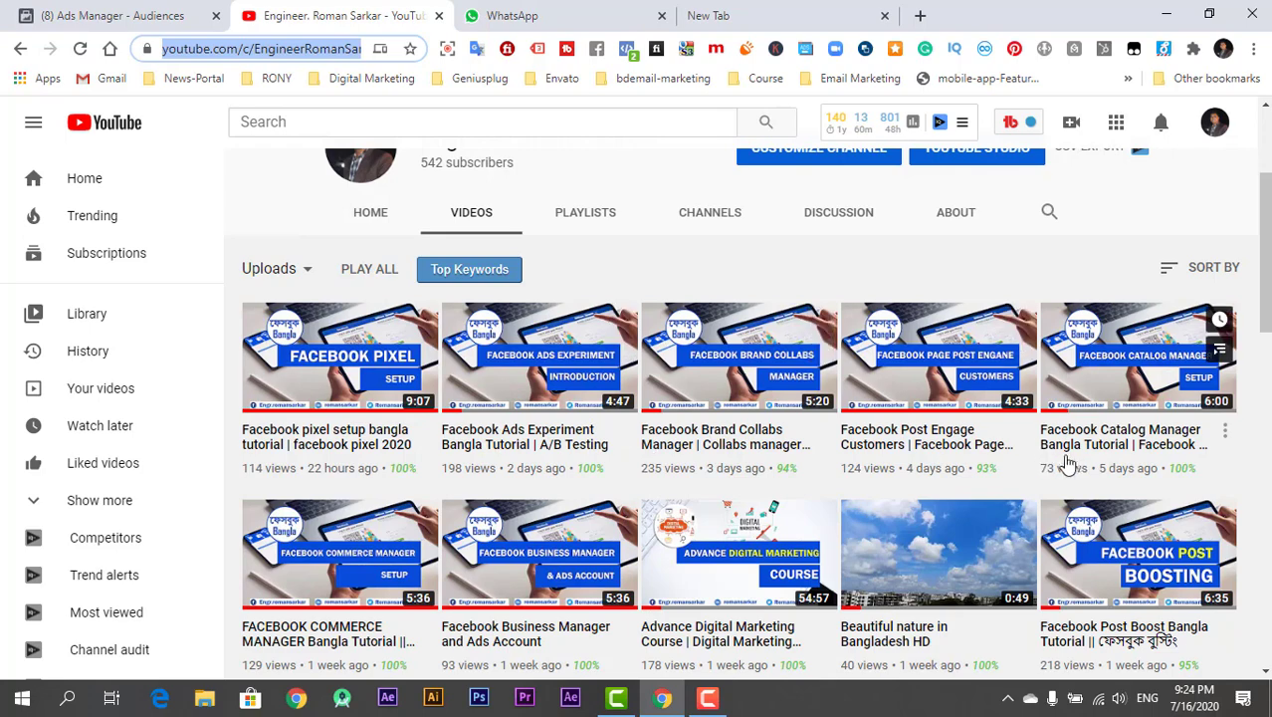
{"action": "scroll", "coordinate": [1074, 464], "scroll_direction": "up", "scroll_amount": 3}
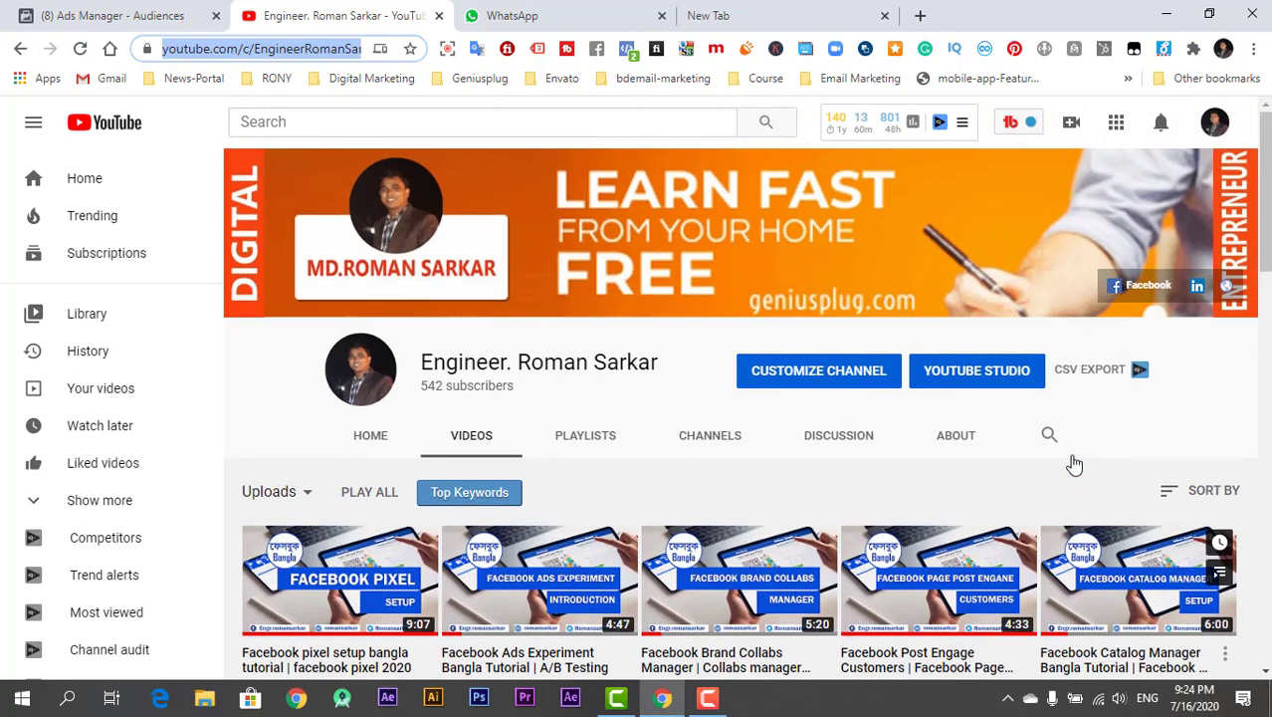